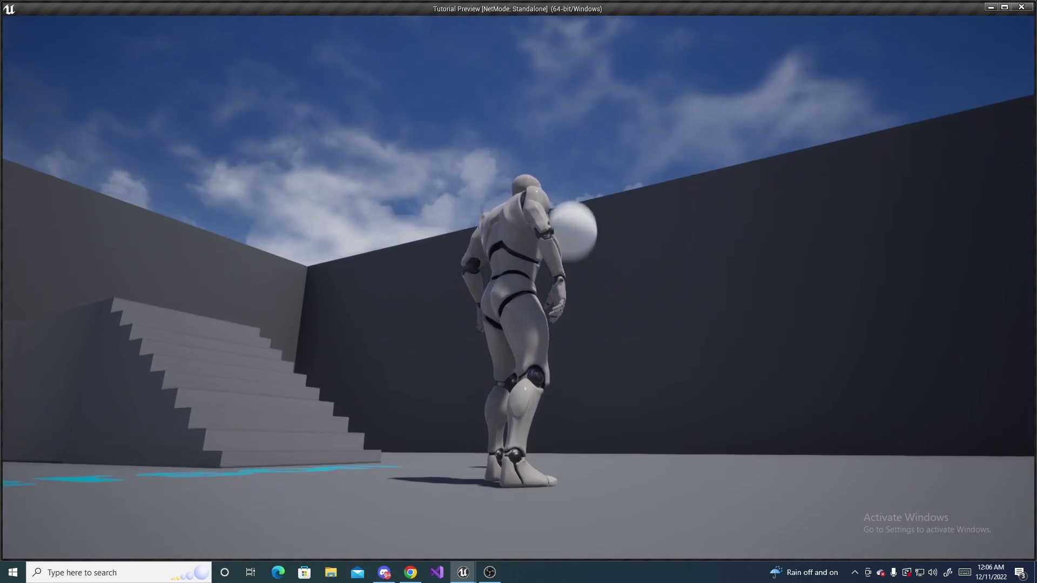
key("w")
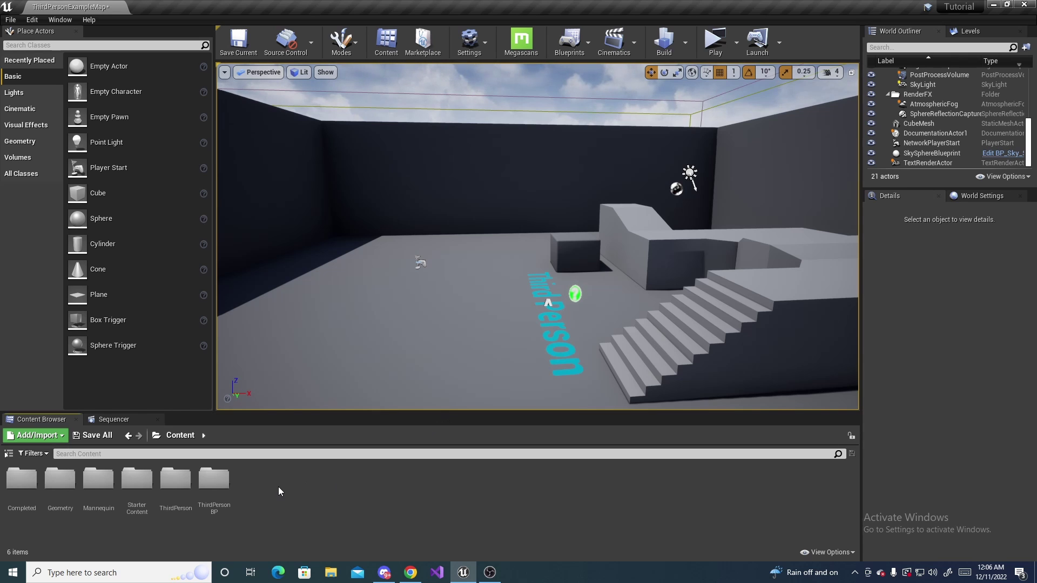
- Create a Blueprint class with Actor as its parent in the Content folder and name it BP_Ball
right_click(276, 494)
left_click(295, 236)
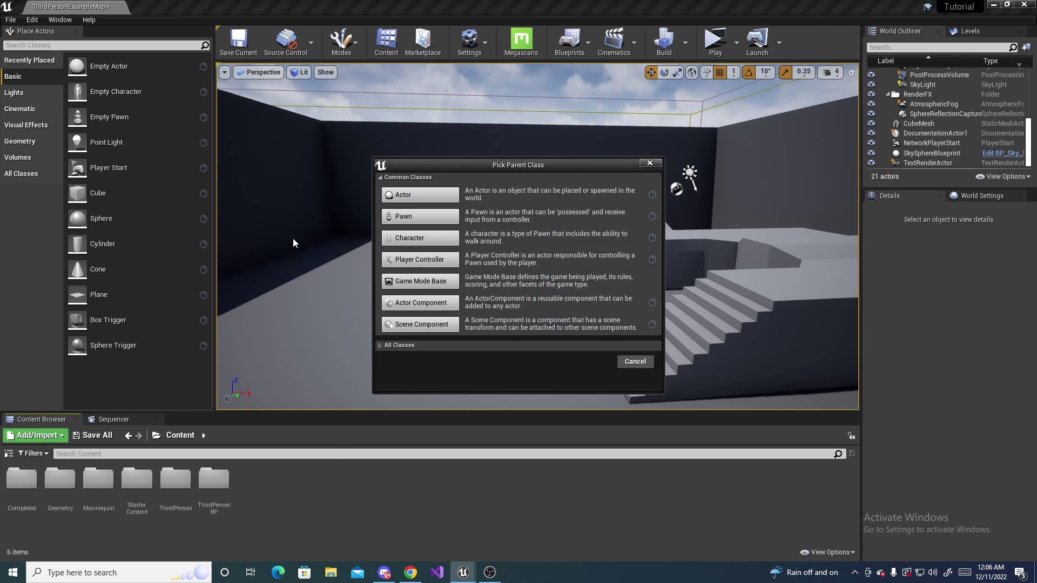
left_click(421, 194)
type("BP_Ball")
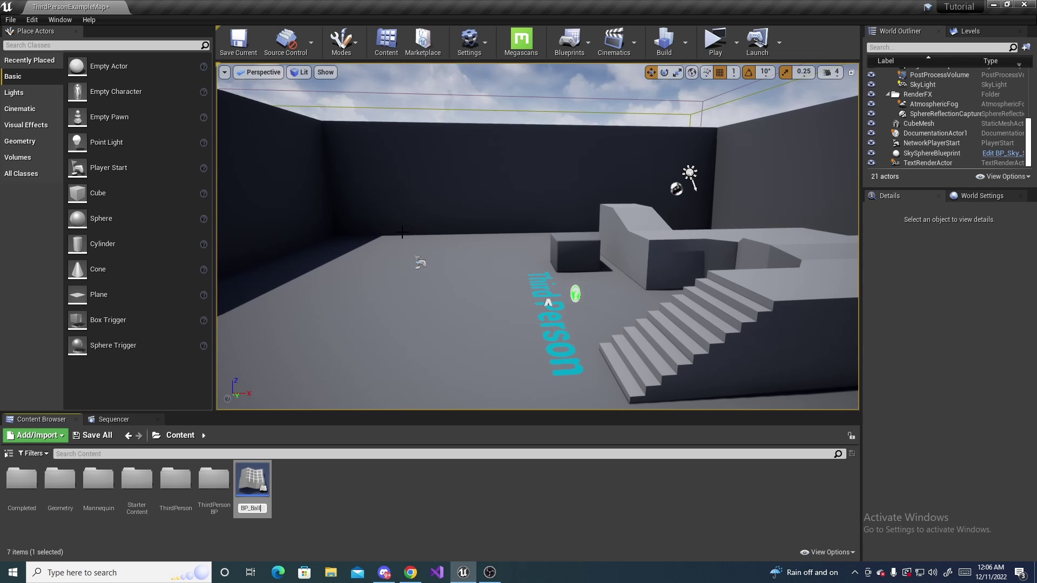
key("Return")
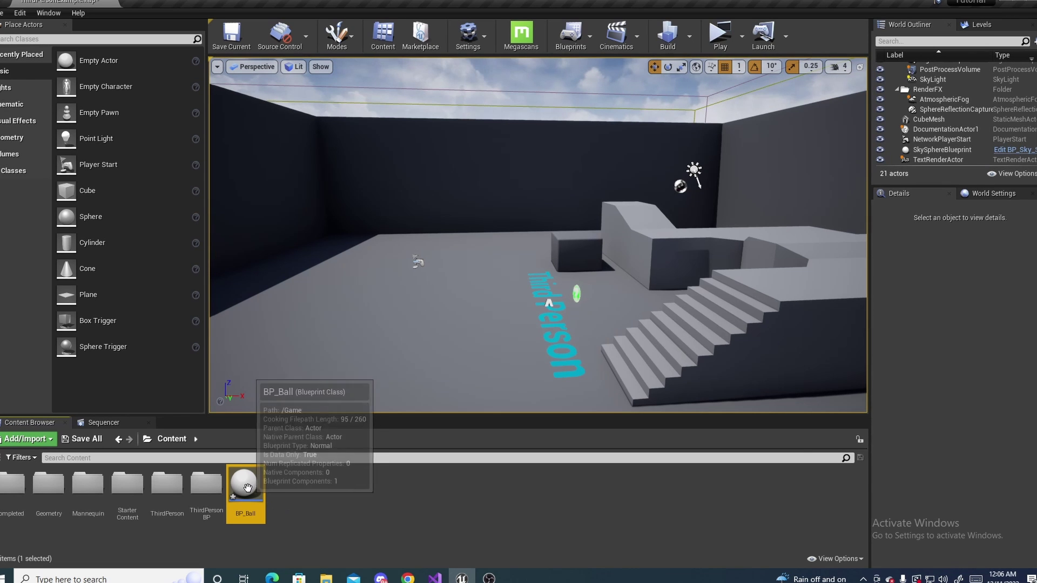
- Open the BP_Ball blueprint and add a Sphere component under its default scene root, keeping the name Sphere
double_click(248, 489)
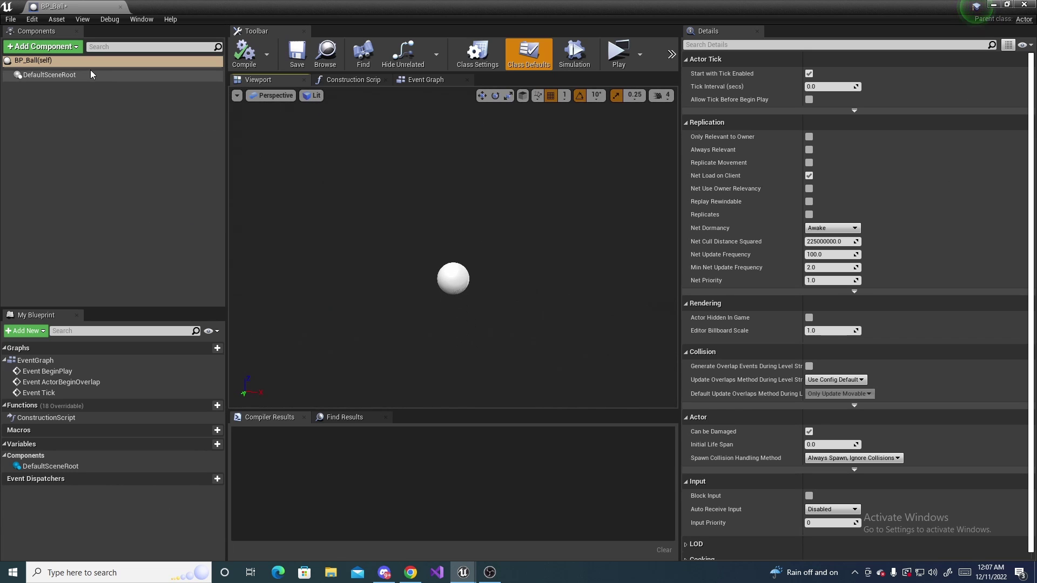
left_click(73, 49)
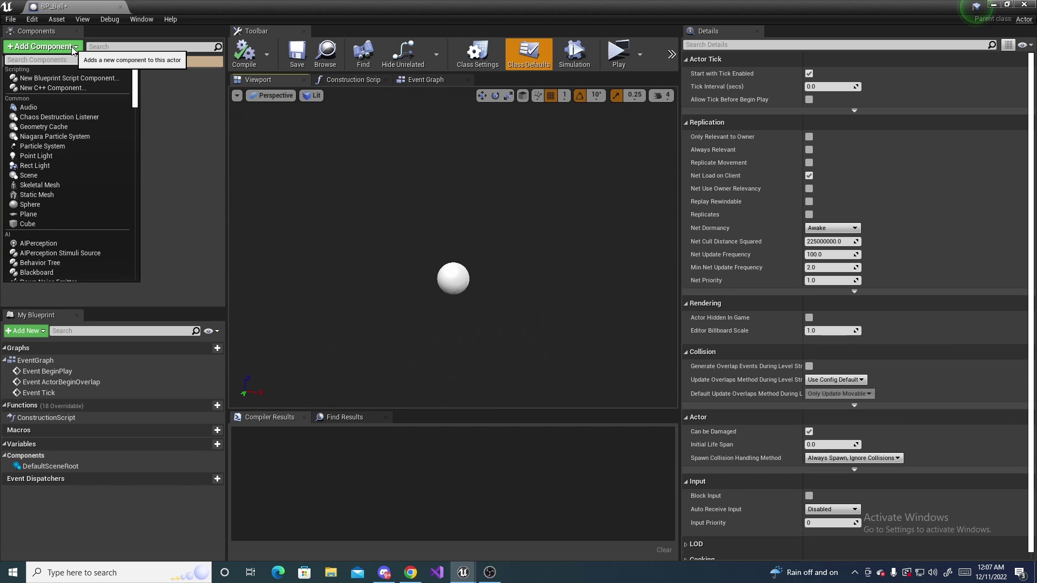
type("sphere")
left_click(44, 82)
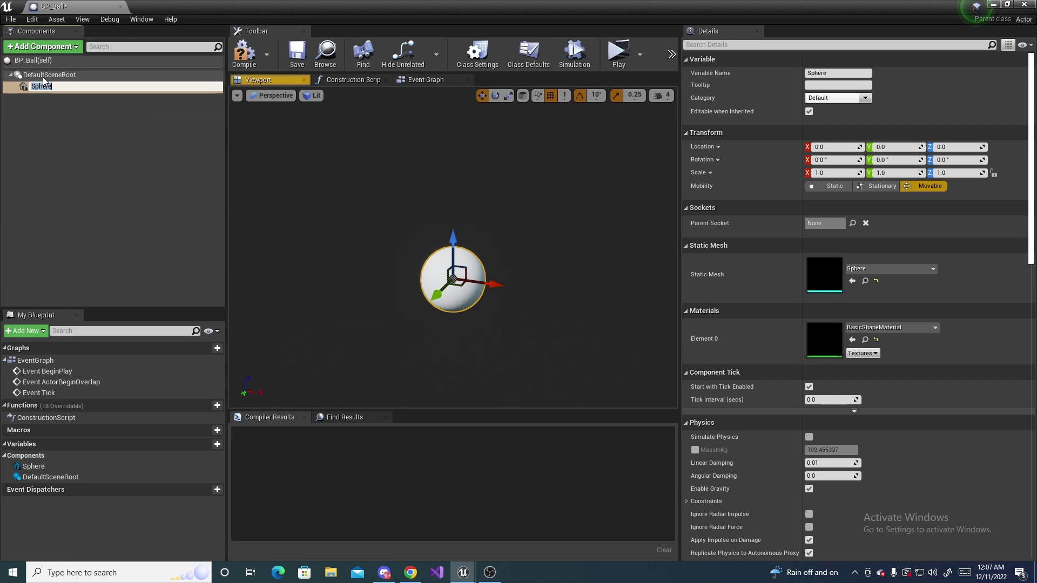
key("Return")
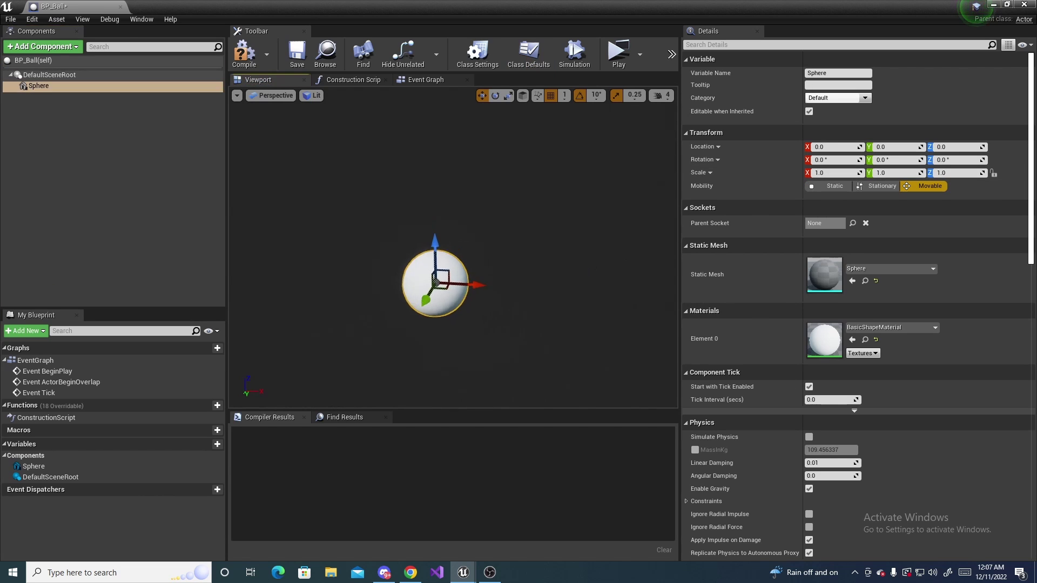
- Set the Sphere component's scale to 0.5 on the X, Y and Z axes
left_click(824, 172)
type(".5")
key("Return")
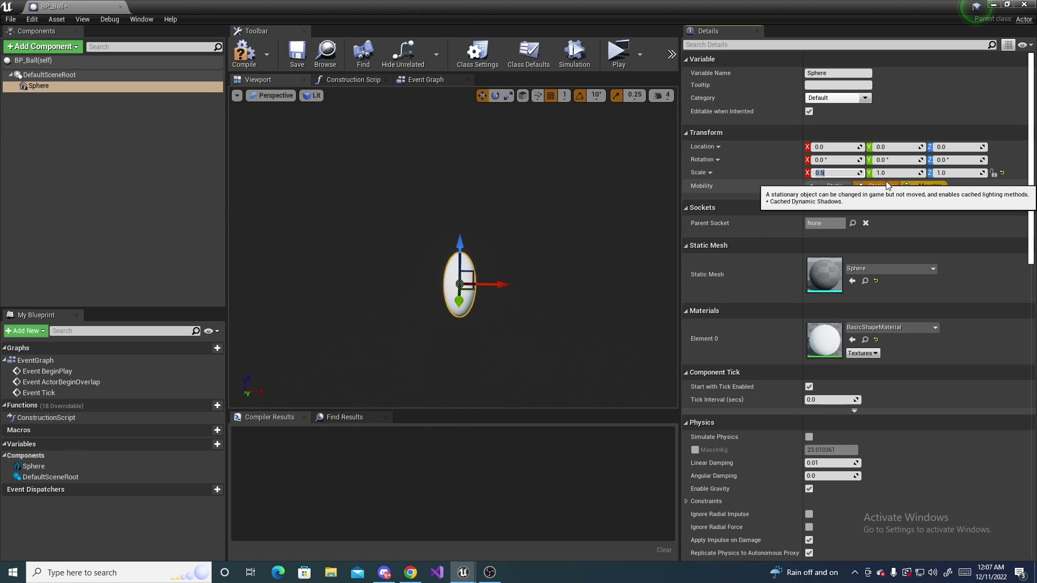
left_click(892, 173)
type(".5")
key("Return")
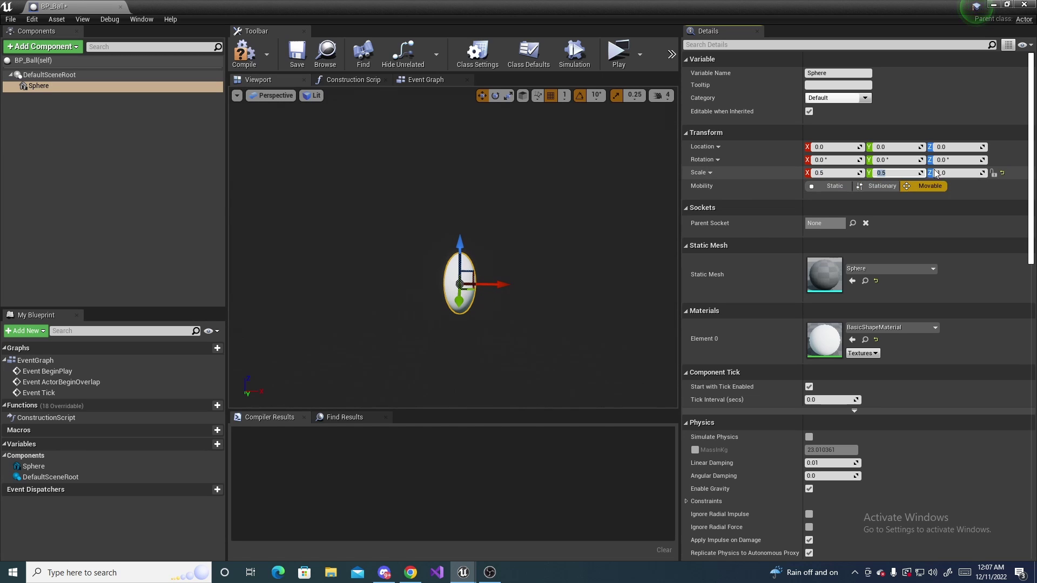
left_click(947, 172)
type(".5")
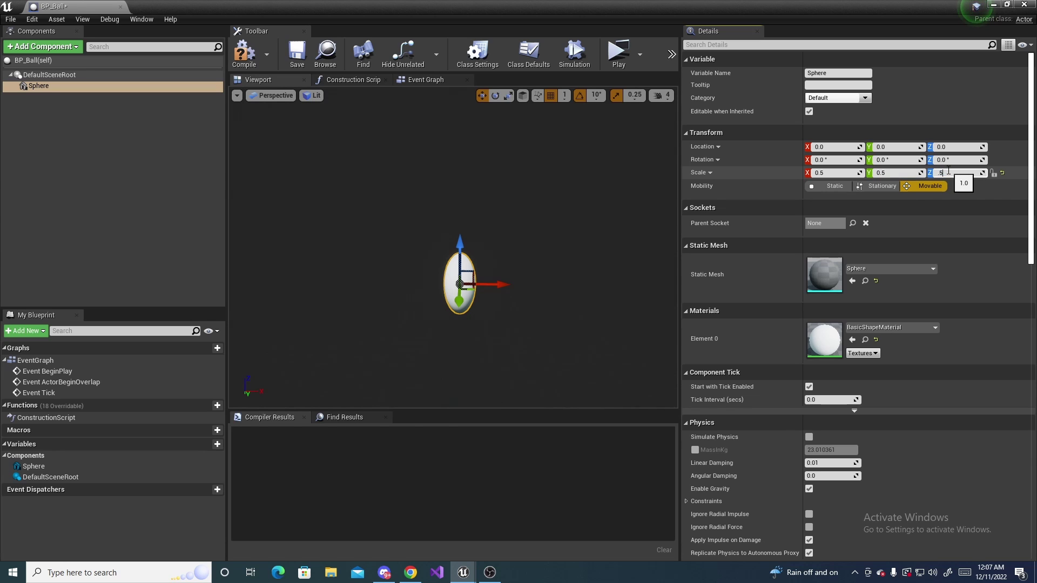
key("Return")
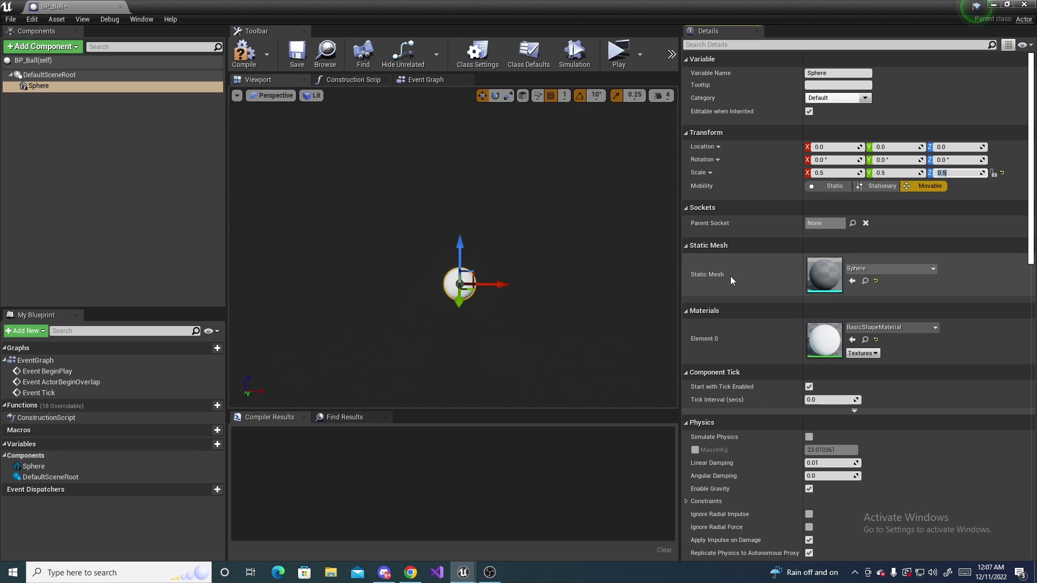
- Enable Simulate Physics for the Sphere component
scroll(735, 278, "down", 6)
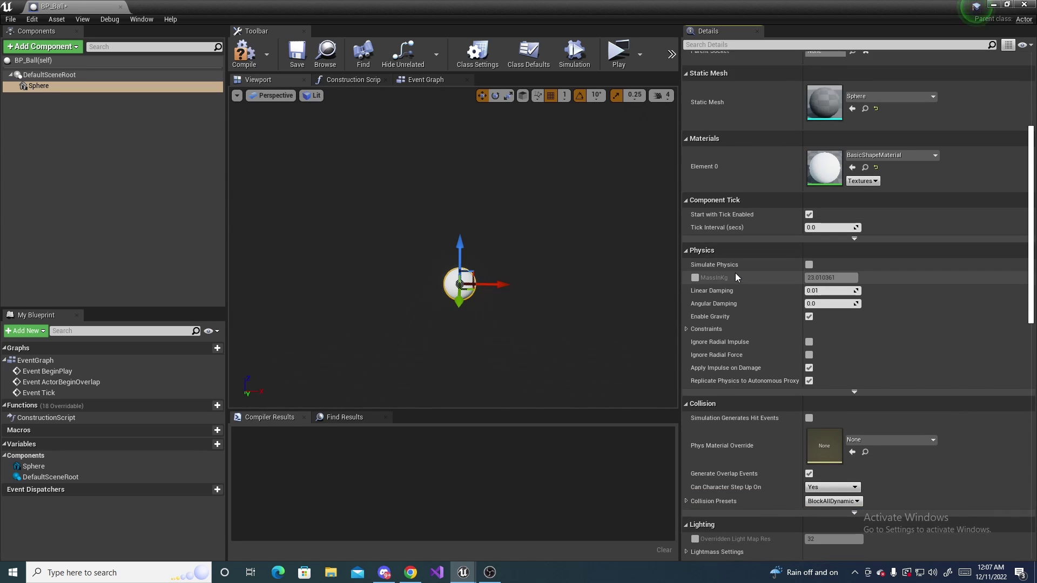
scroll(723, 273, "up", 5)
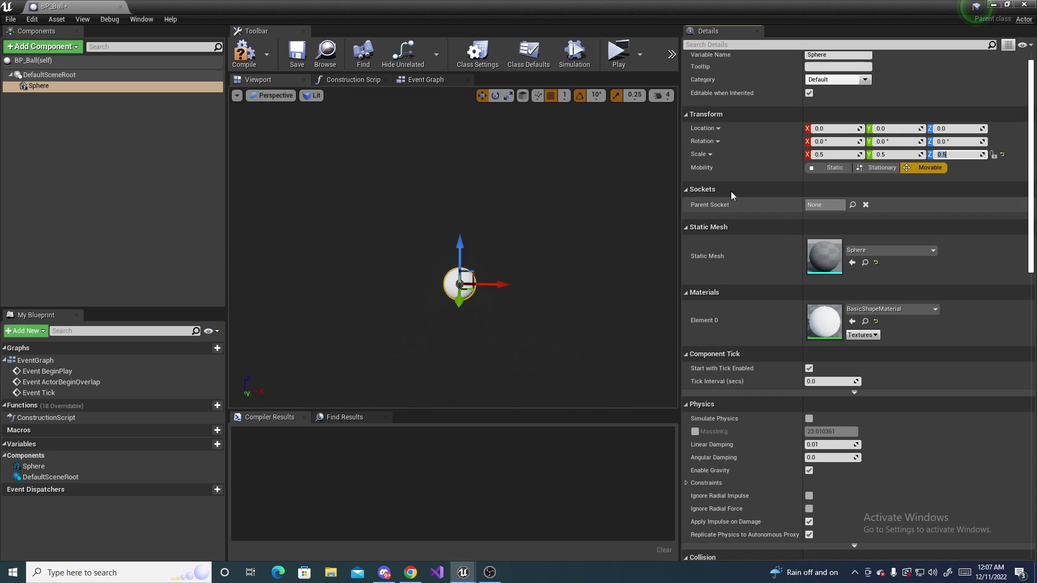
scroll(741, 270, "down", 5)
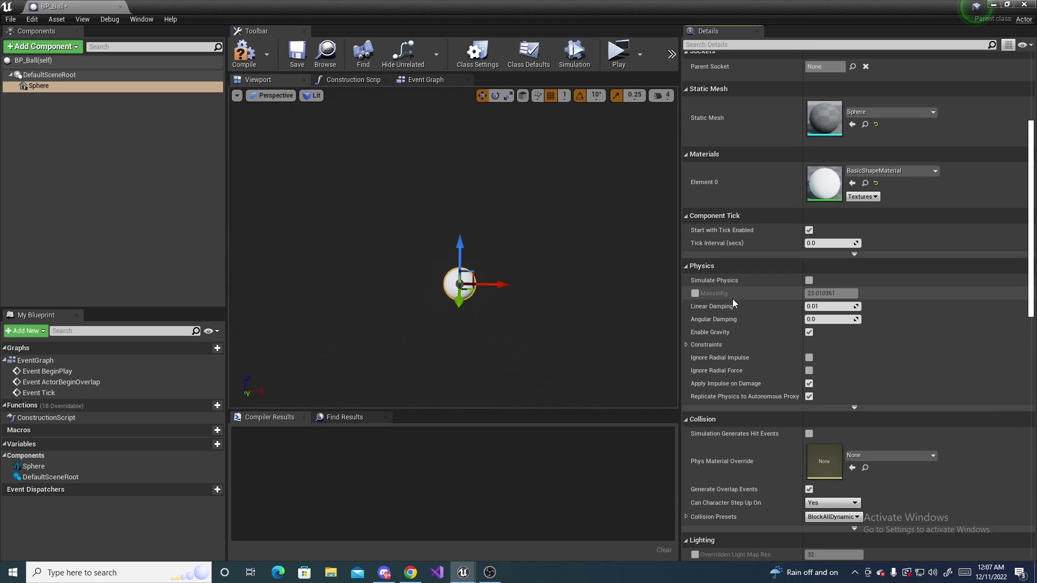
left_click(809, 280)
- Override the Sphere's mass with 10 kg and compile the BP_Ball blueprint
scroll(786, 332, "down", 1)
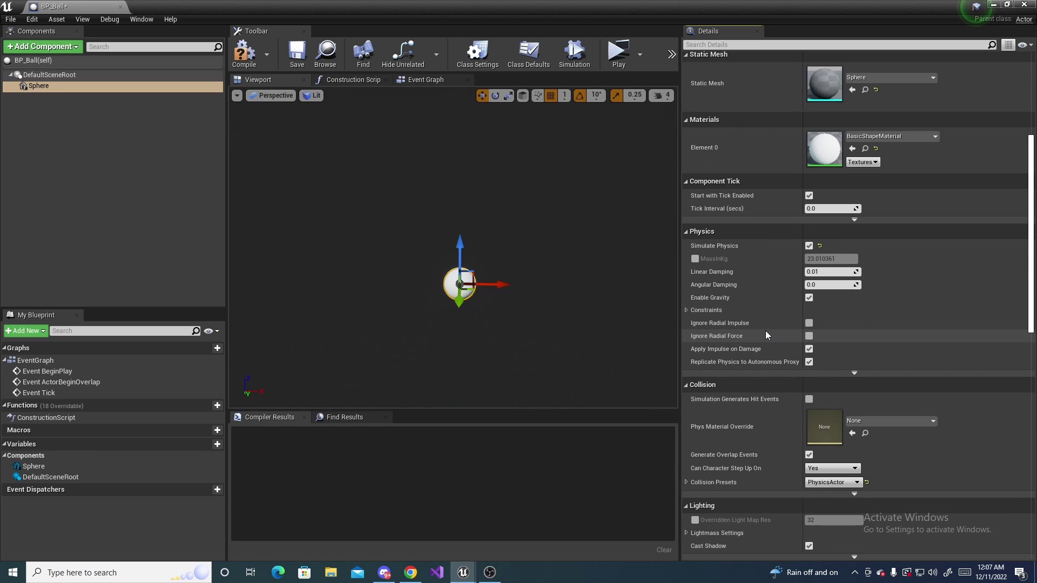
left_click(696, 241)
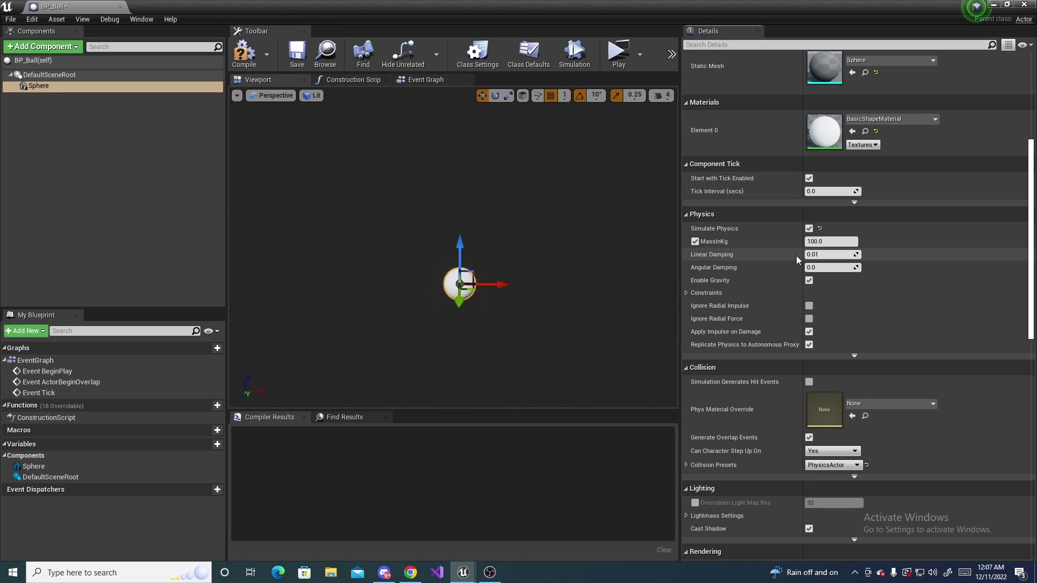
left_click(820, 242)
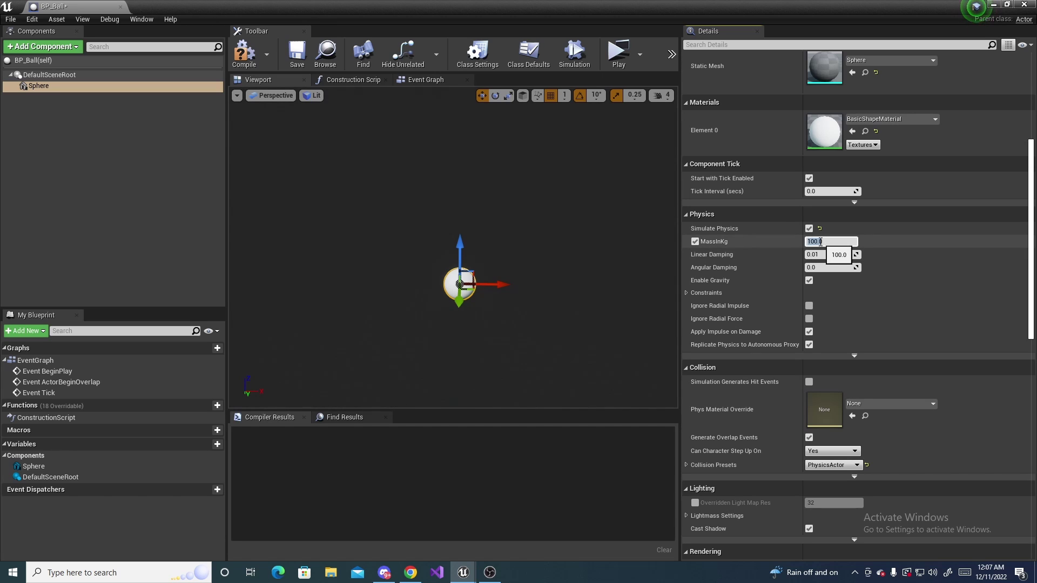
type("10")
key("Return")
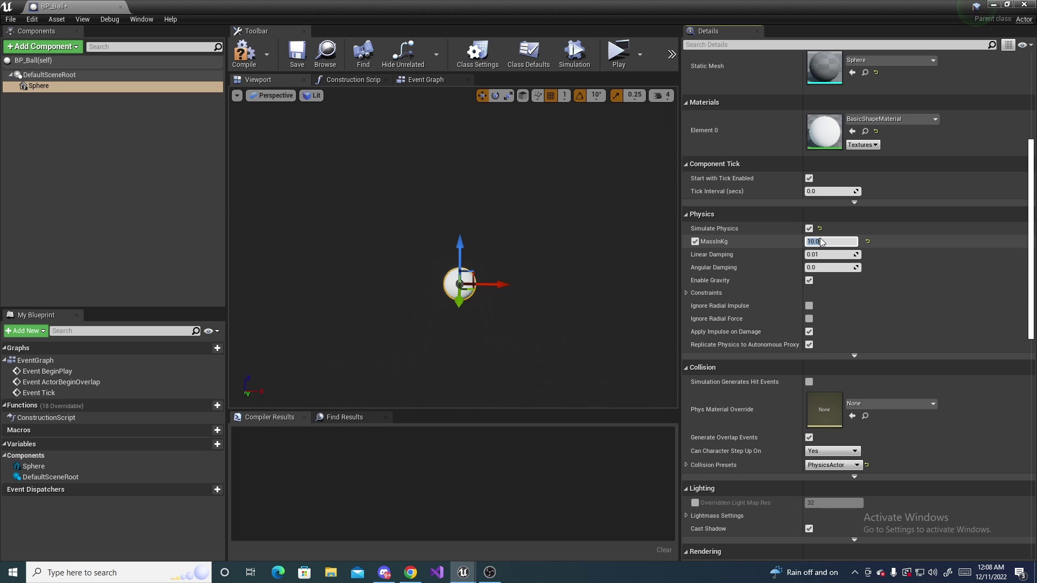
scroll(822, 241, "up", 1)
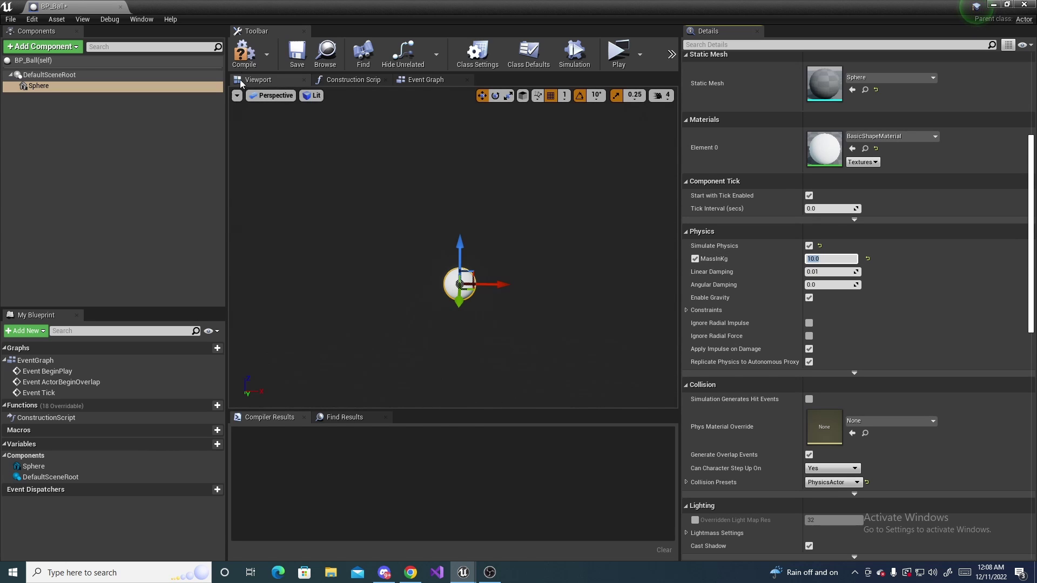
left_click(245, 54)
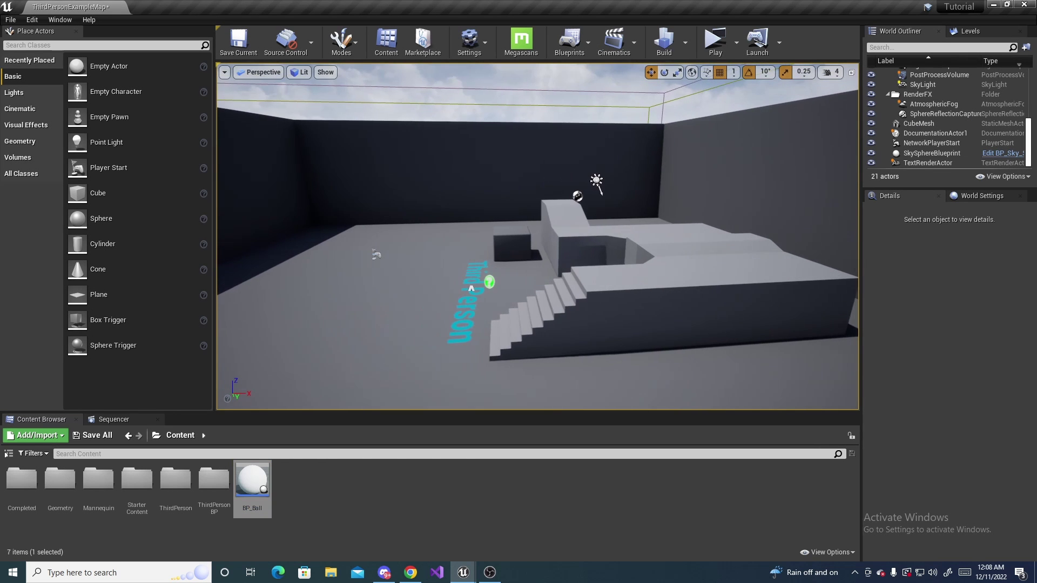
- Create a Physical Material of class PhysicalMaterial in the Content folder and name it PM_Bounce
right_click(305, 490)
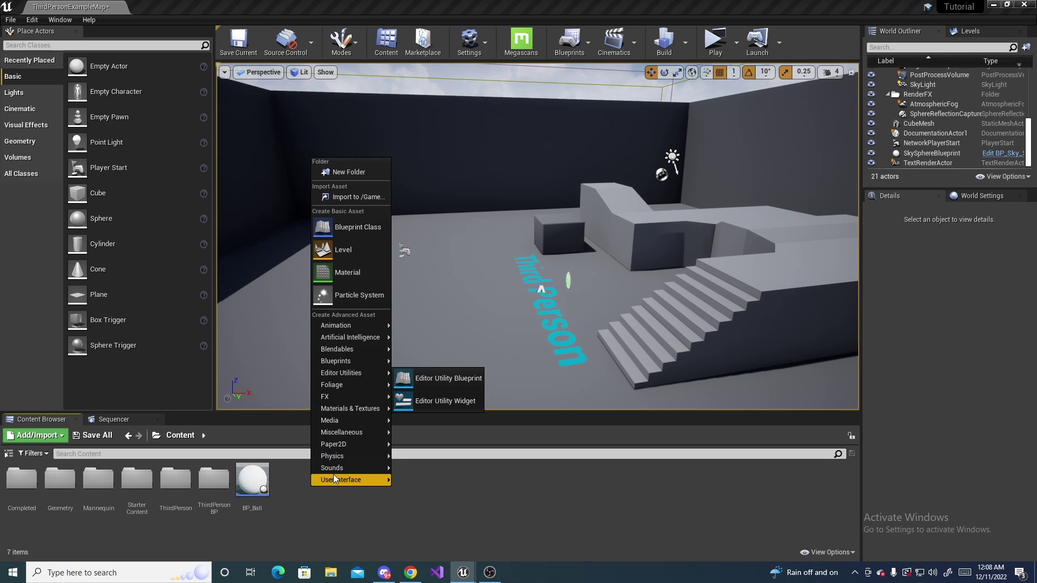
mouse_move(339, 457)
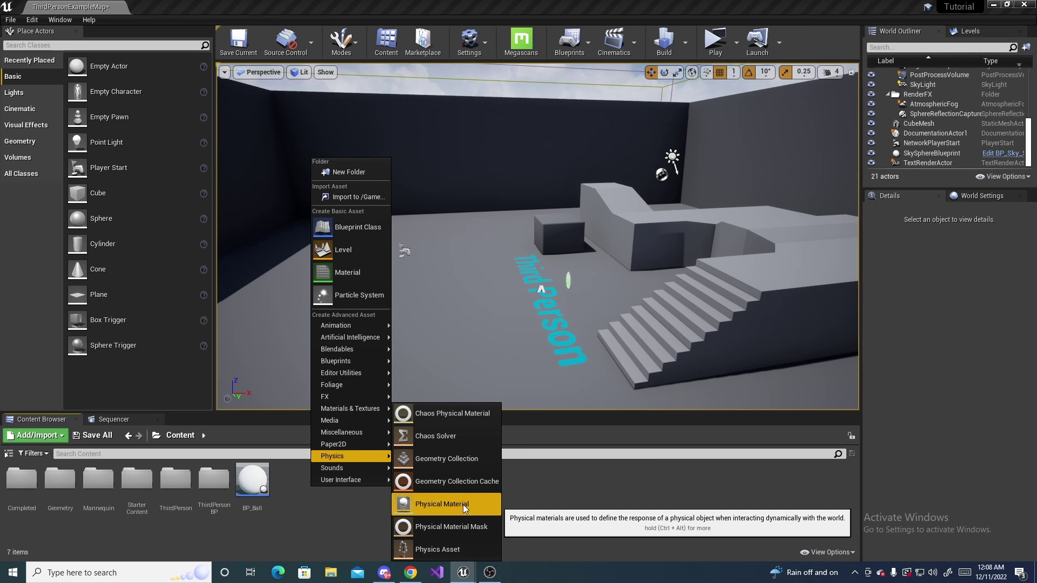
left_click(462, 504)
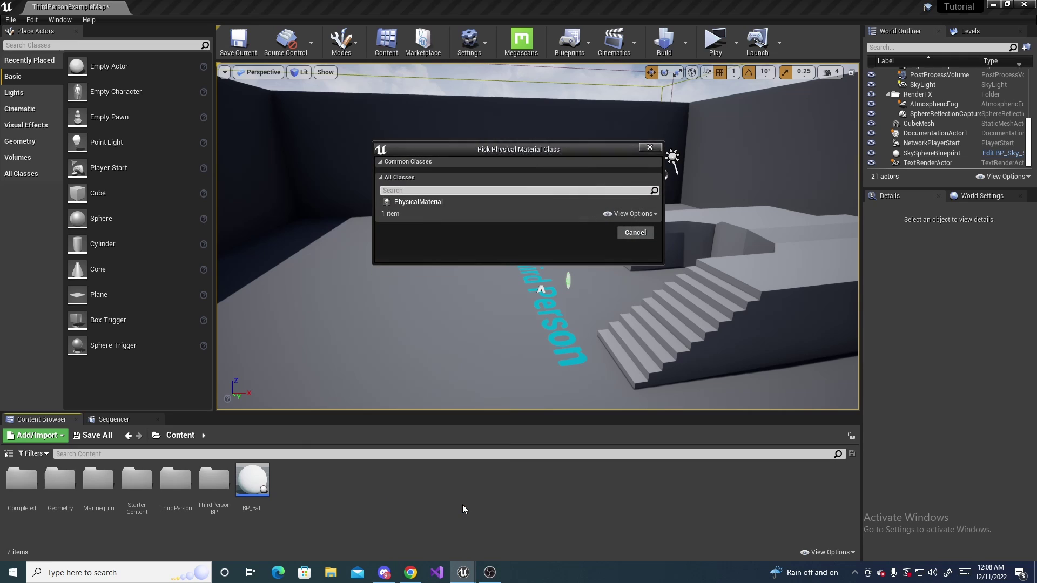
left_click(421, 203)
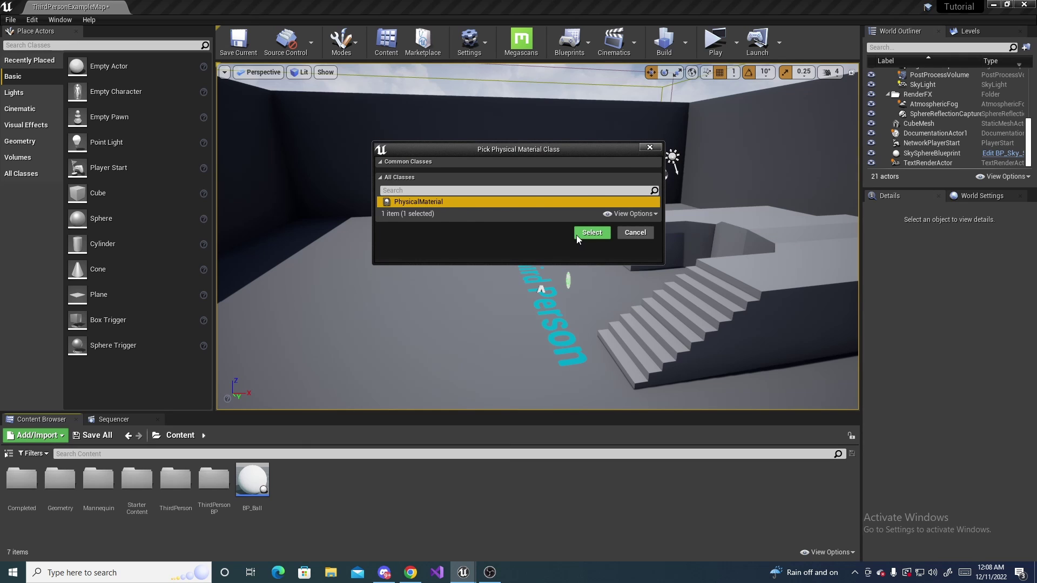
left_click(591, 233)
type("PM_")
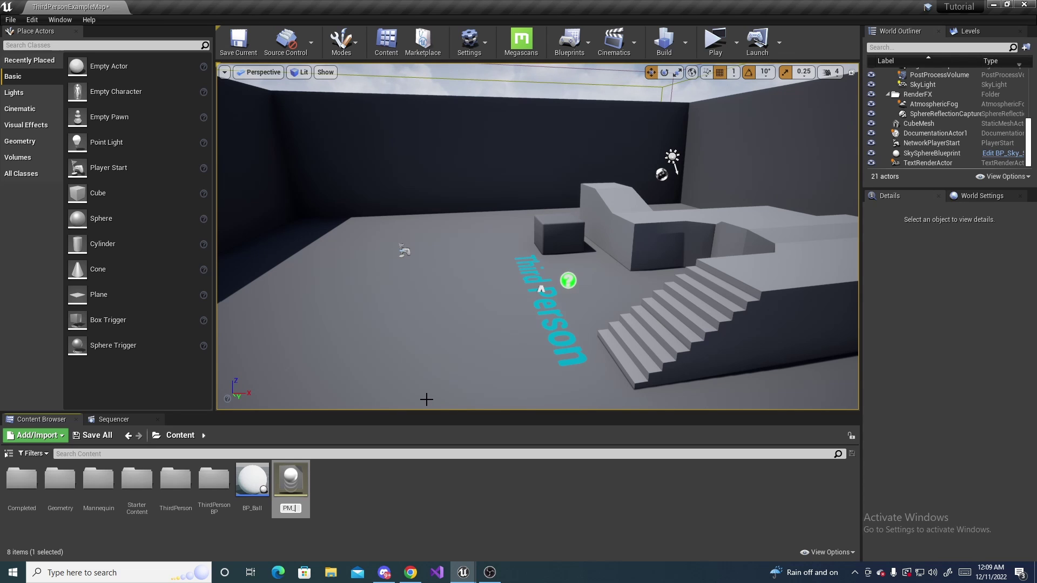
type("Bounce")
key("Return")
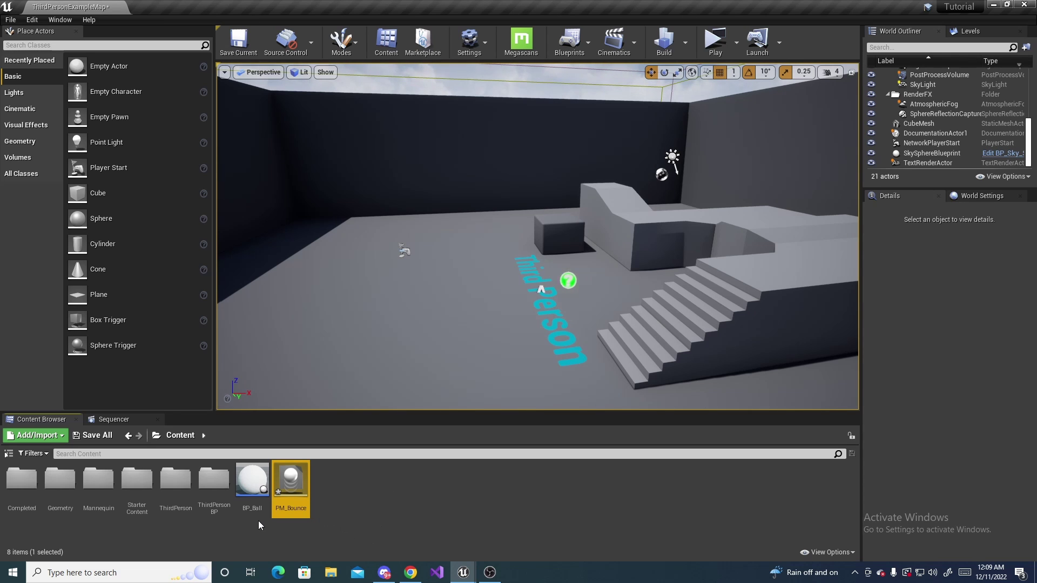
- Open the PM_Bounce physical material and set its Friction to 1.5
double_click(291, 486)
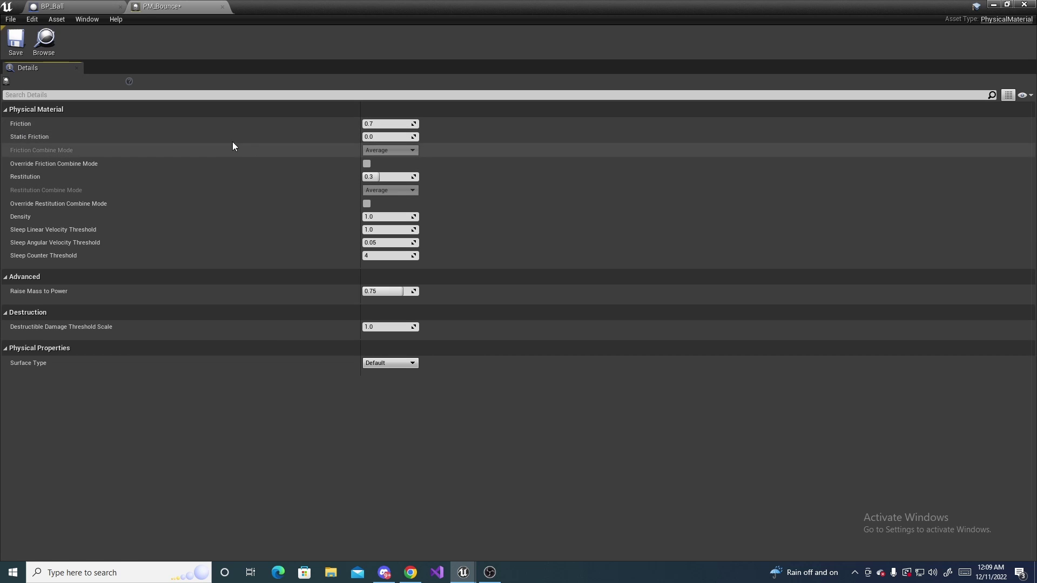
left_click(381, 124)
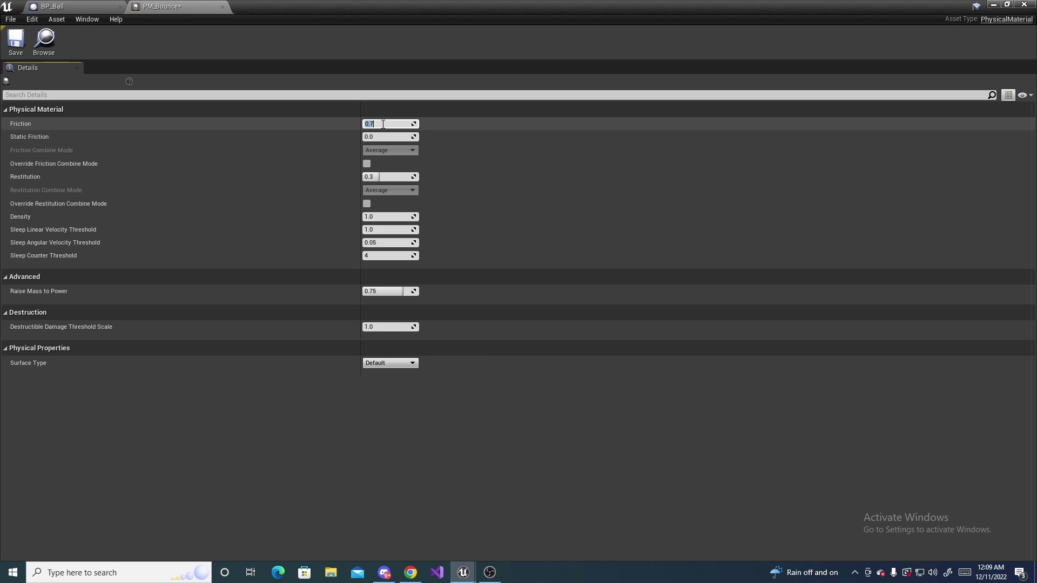
type("1.5")
key("Return")
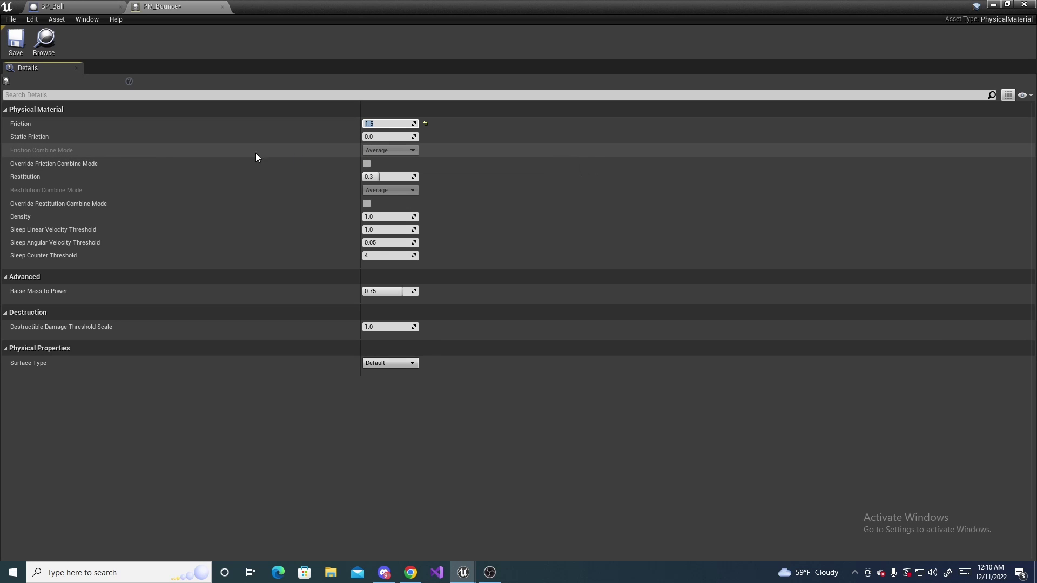
- Enable Override Friction Combine Mode in PM_Bounce and set the Friction Combine Mode to Max
mouse_move(40, 169)
left_click(367, 163)
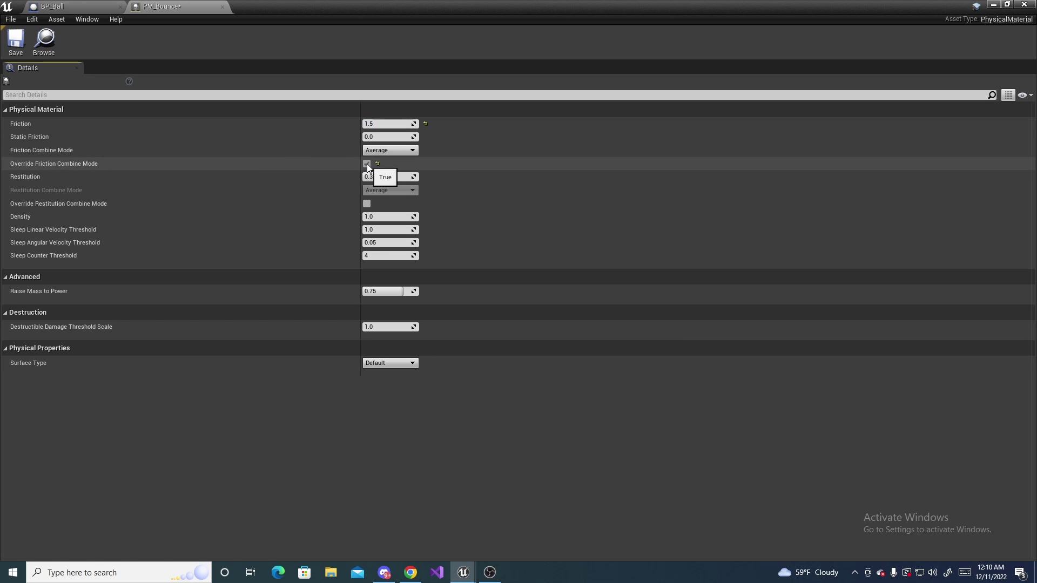
left_click(400, 153)
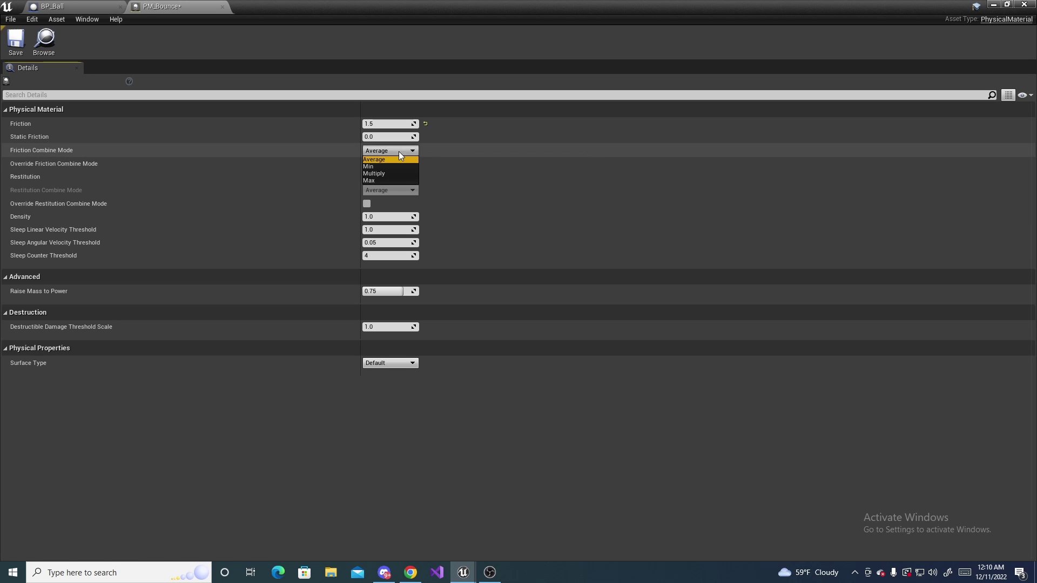
left_click(389, 160)
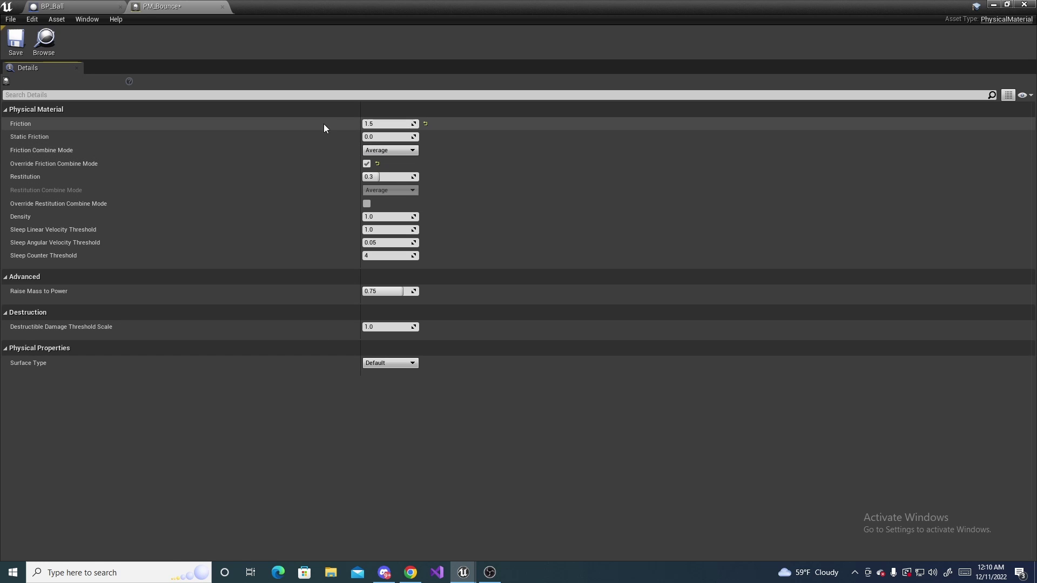
left_click(374, 155)
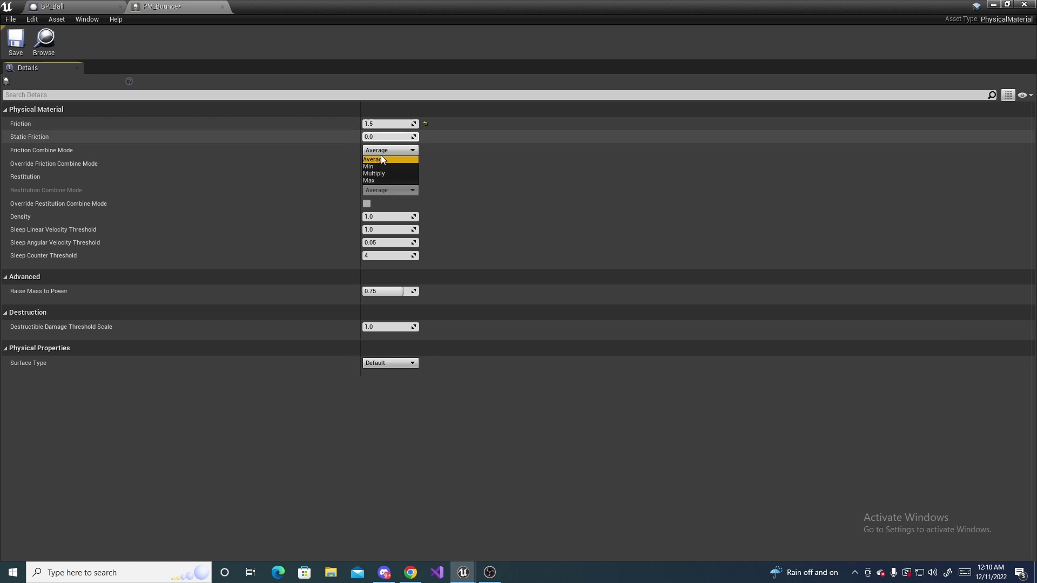
left_click(380, 181)
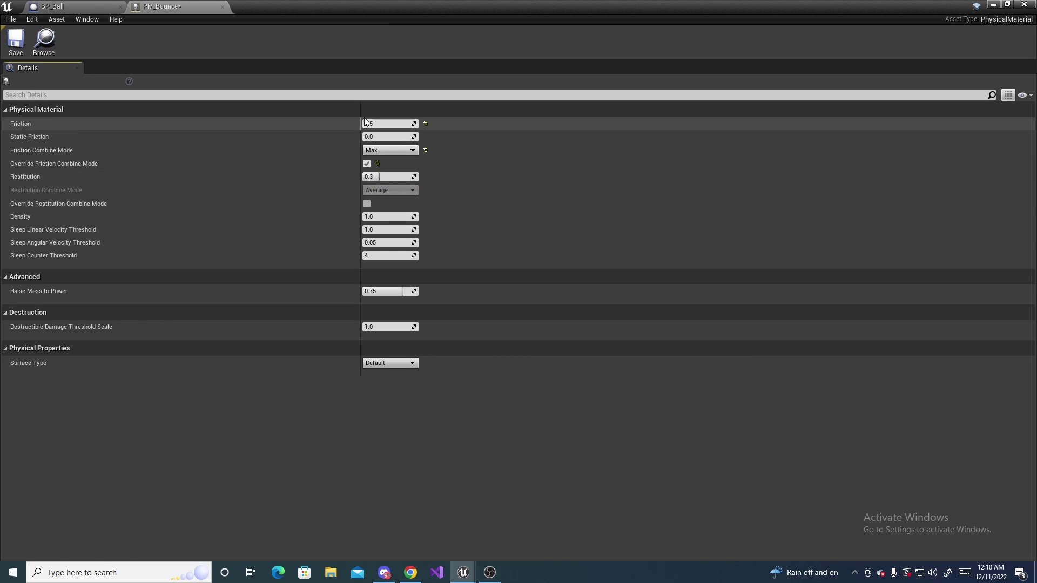
left_click(387, 152)
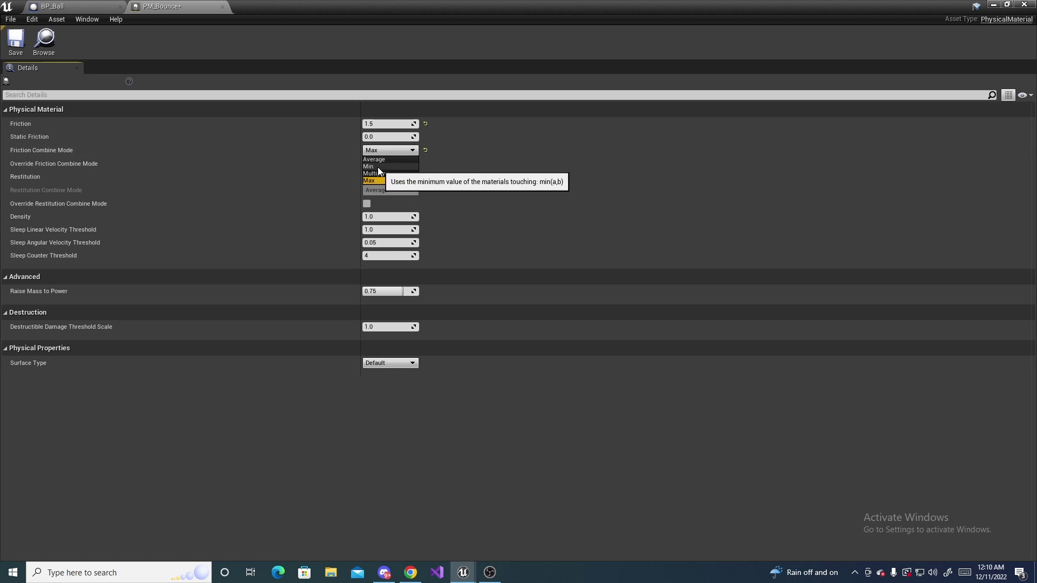
left_click(370, 181)
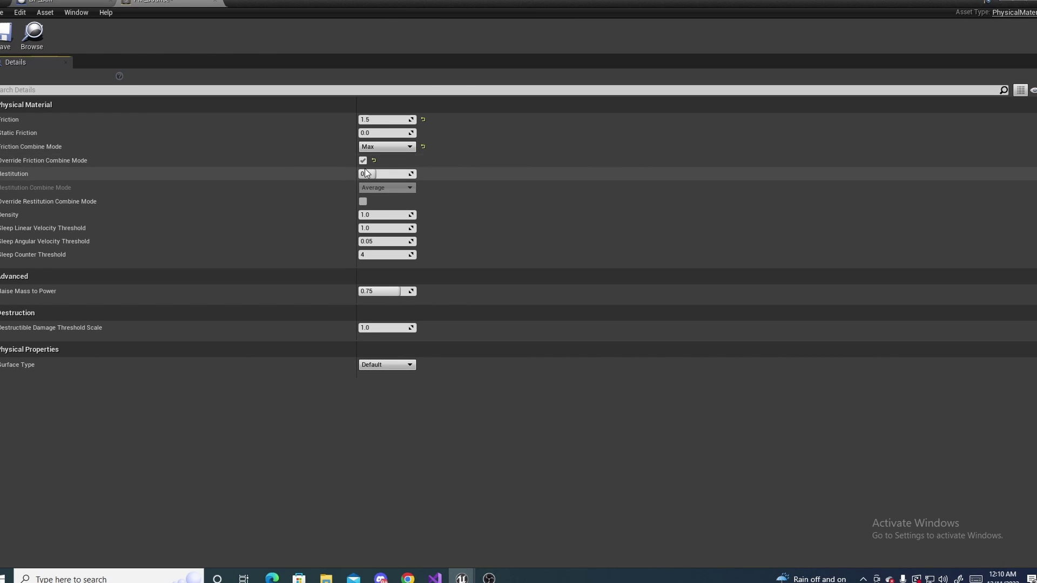
- Set PM_Bounce's Restitution to 0.6 and enable Override Restitution Combine Mode
mouse_move(1, 178)
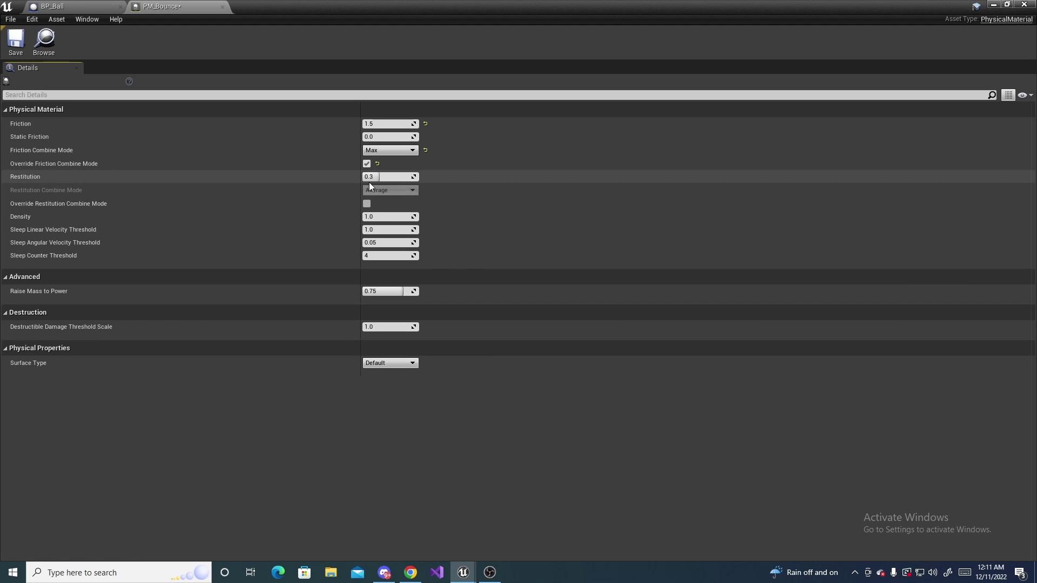
left_click(380, 177)
left_click(367, 204)
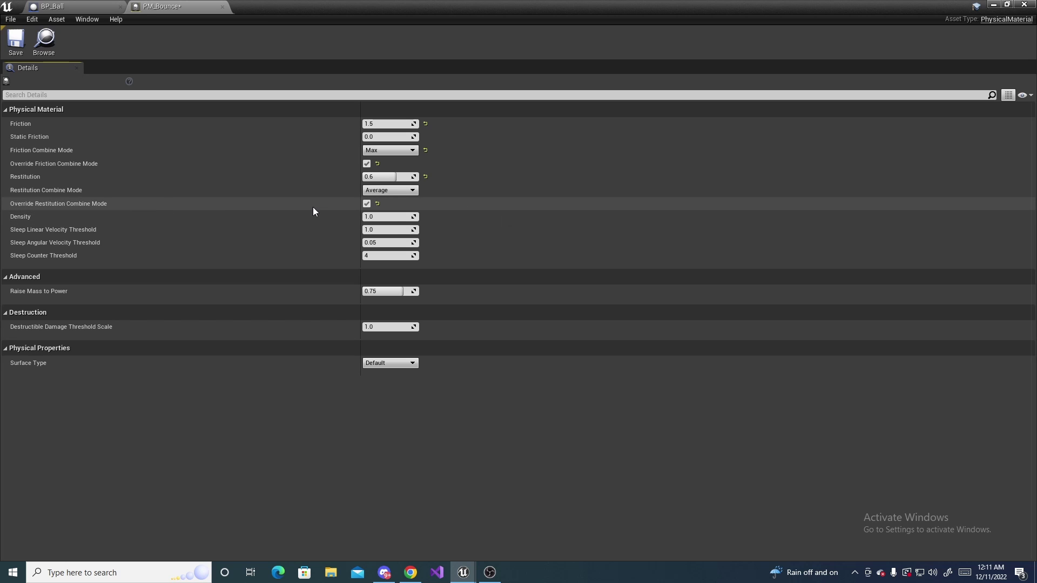
- Set the Restitution Combine Mode to Max and save the PM_Bounce physical material
left_click(393, 190)
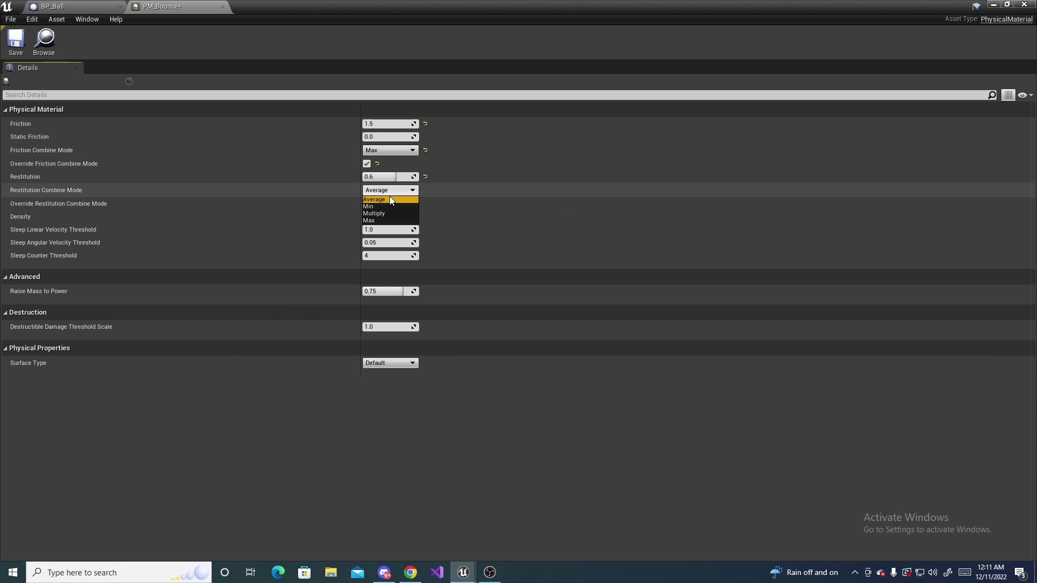
left_click(382, 221)
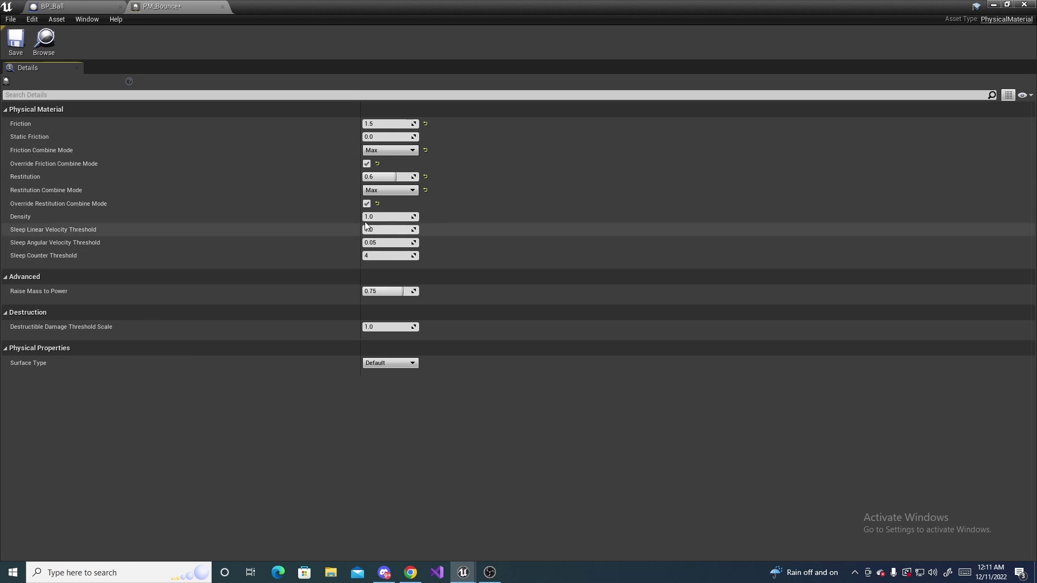
left_click(16, 50)
- Assign PM_Bounce as the Sphere's Phys Material Override in BP_Ball and save the blueprint
left_click(73, 5)
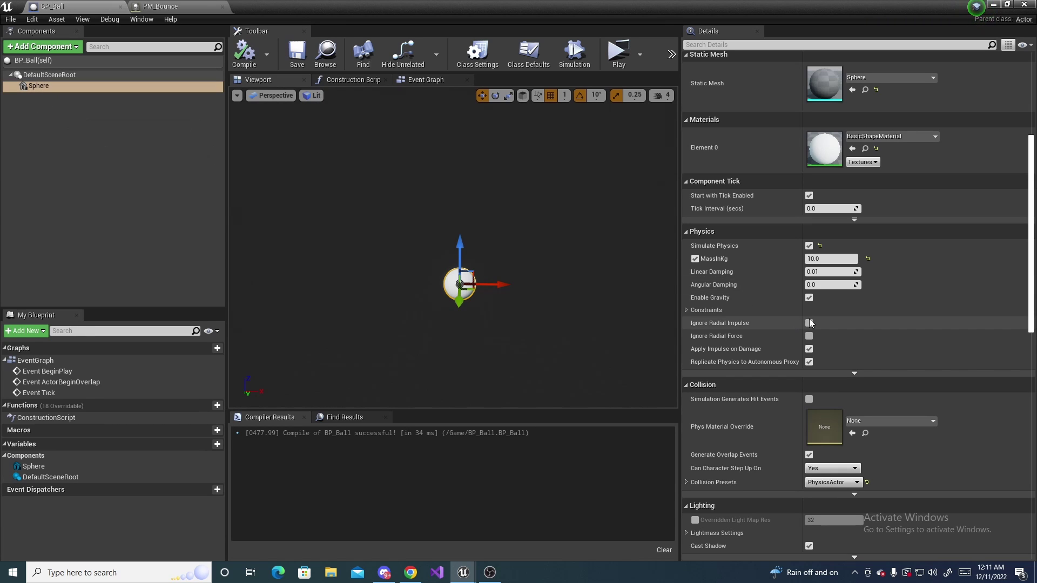
scroll(814, 314, "down", 10)
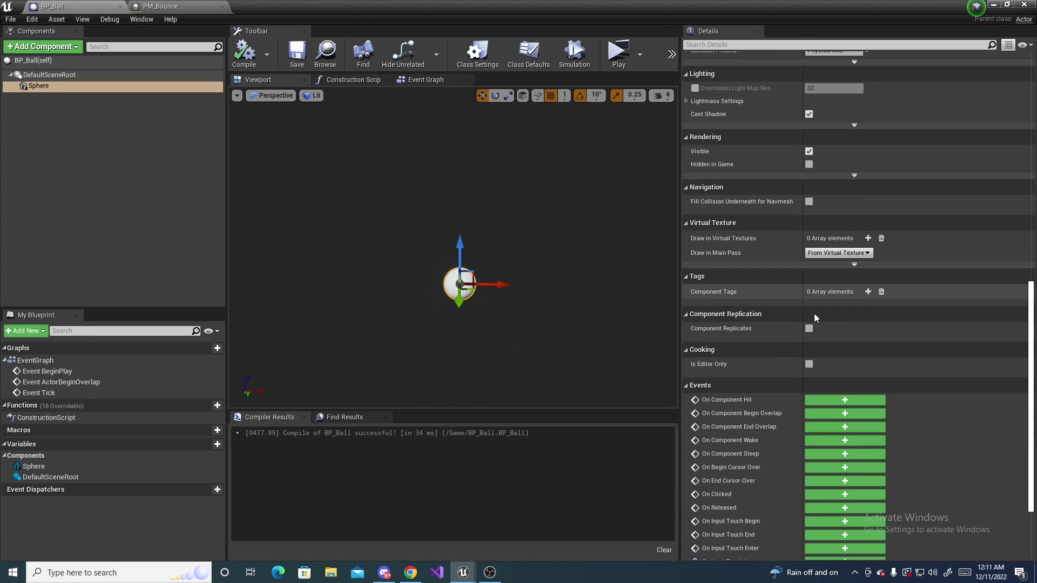
scroll(815, 313, "up", 8)
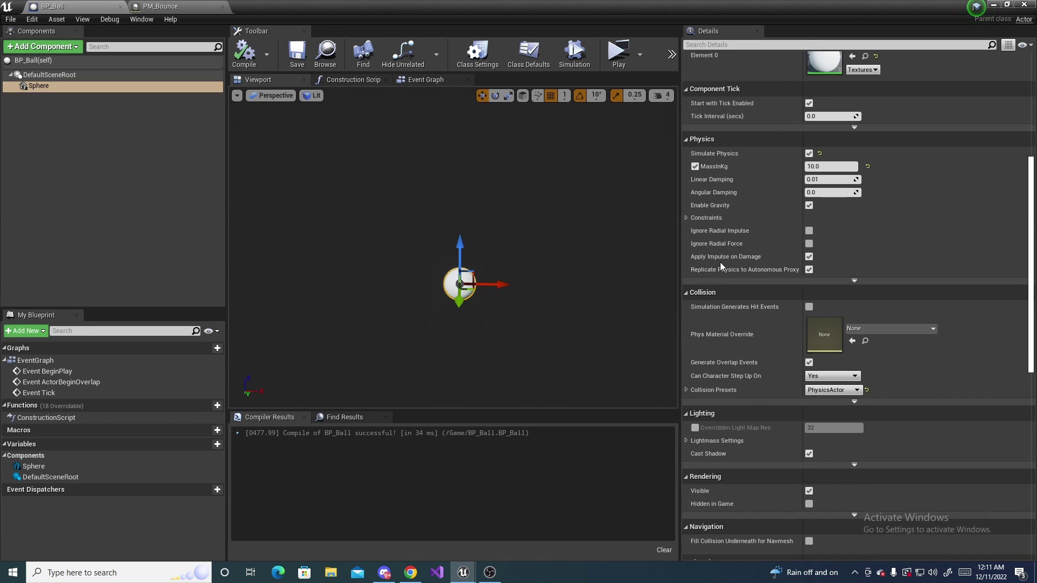
scroll(870, 333, "up", 2)
scroll(864, 359, "down", 2)
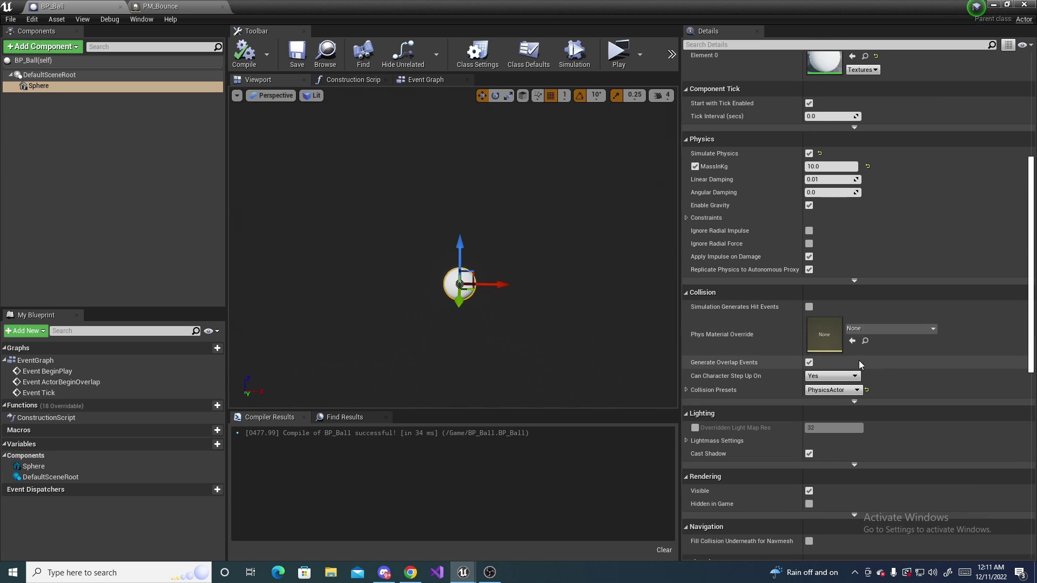
left_click(886, 328)
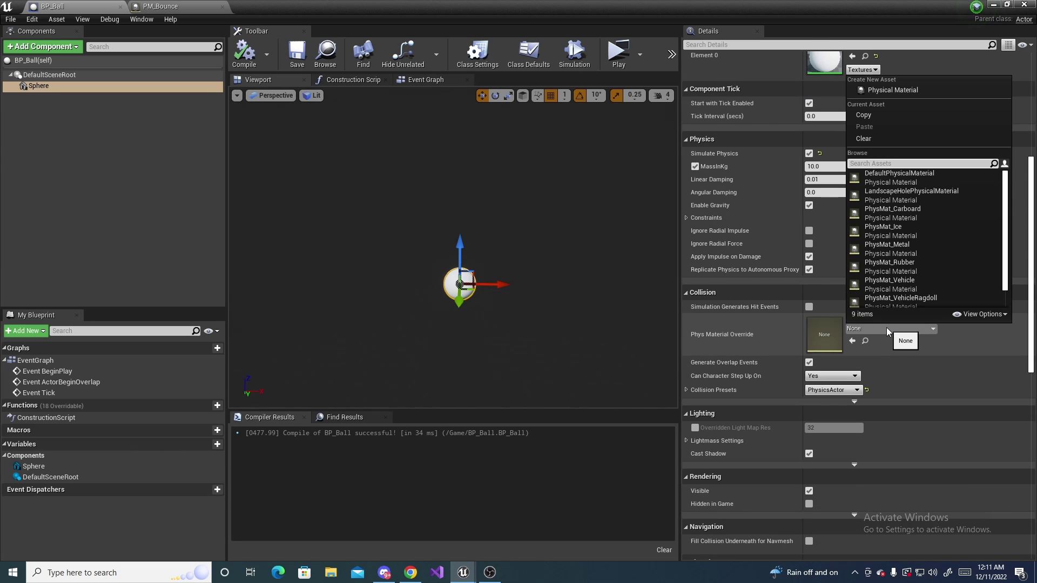
type("PM_B")
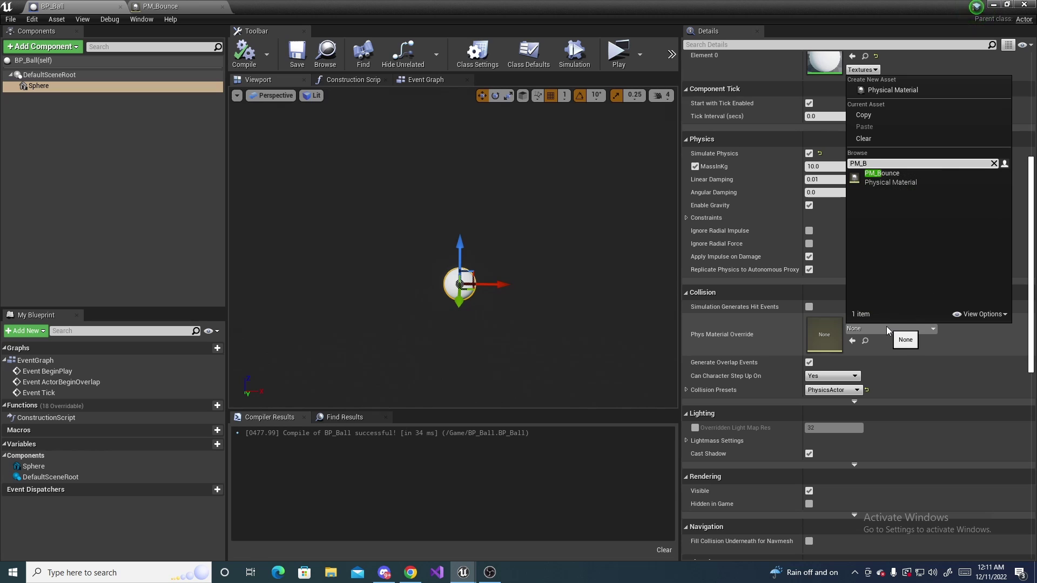
left_click(891, 183)
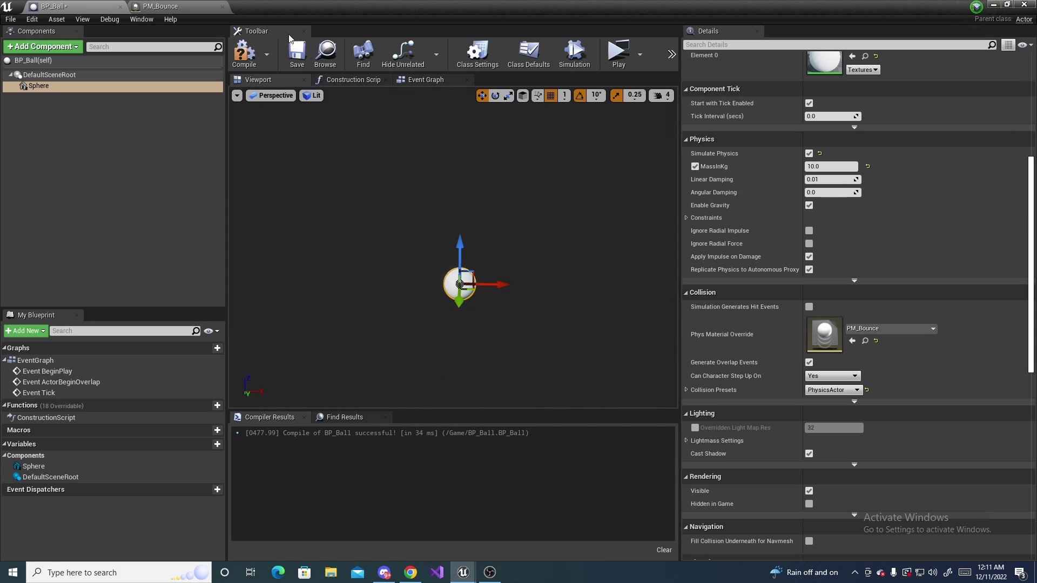
left_click(288, 56)
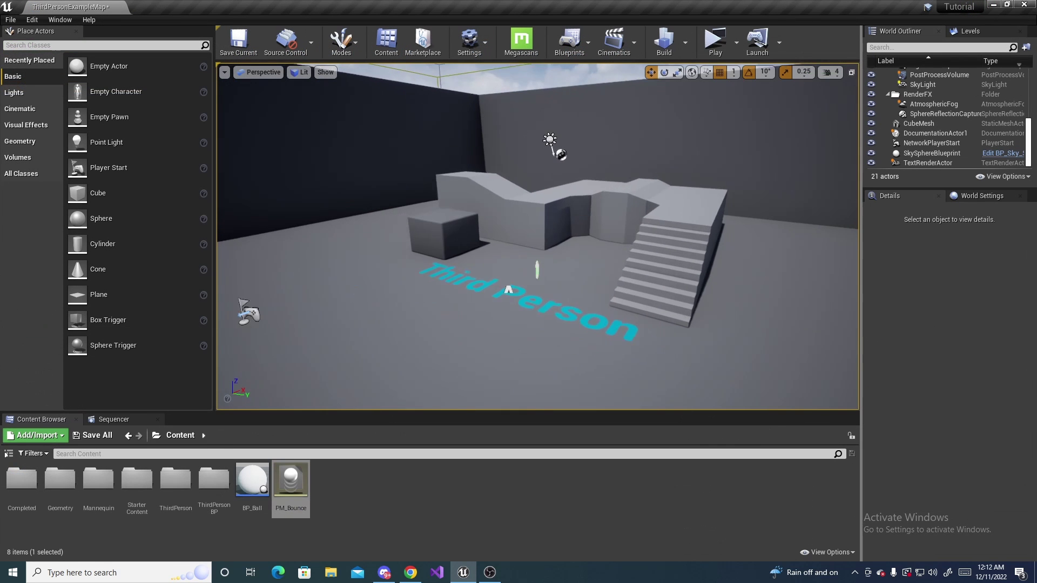
- Place three BP_Ball actors above the floor around the Third Person text, one of them beside the stairs at a height of about 421
left_click_drag(242, 495, 556, 359)
left_click_drag(252, 485, 486, 300)
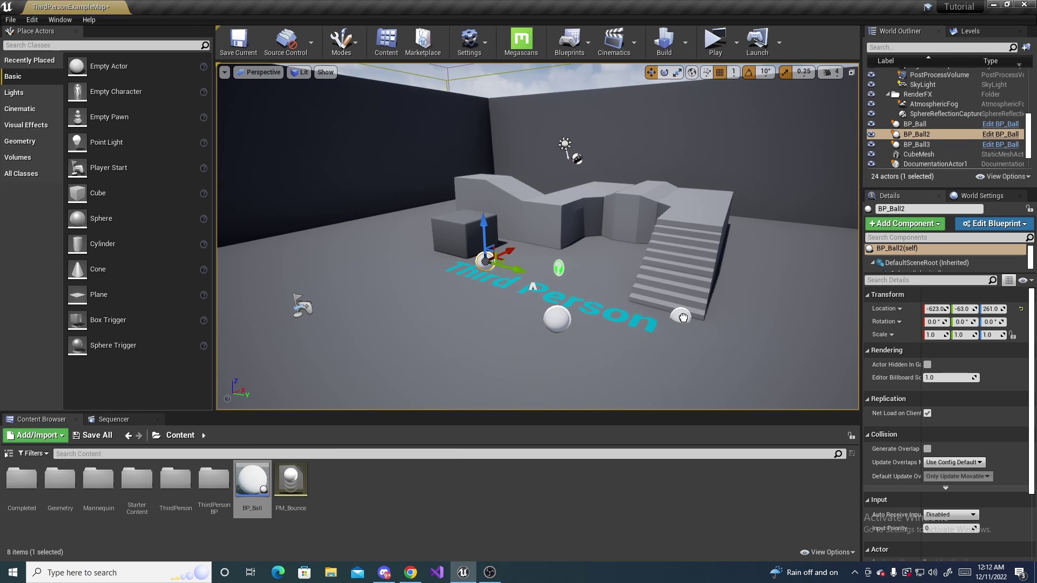
left_click_drag(684, 317, 712, 324)
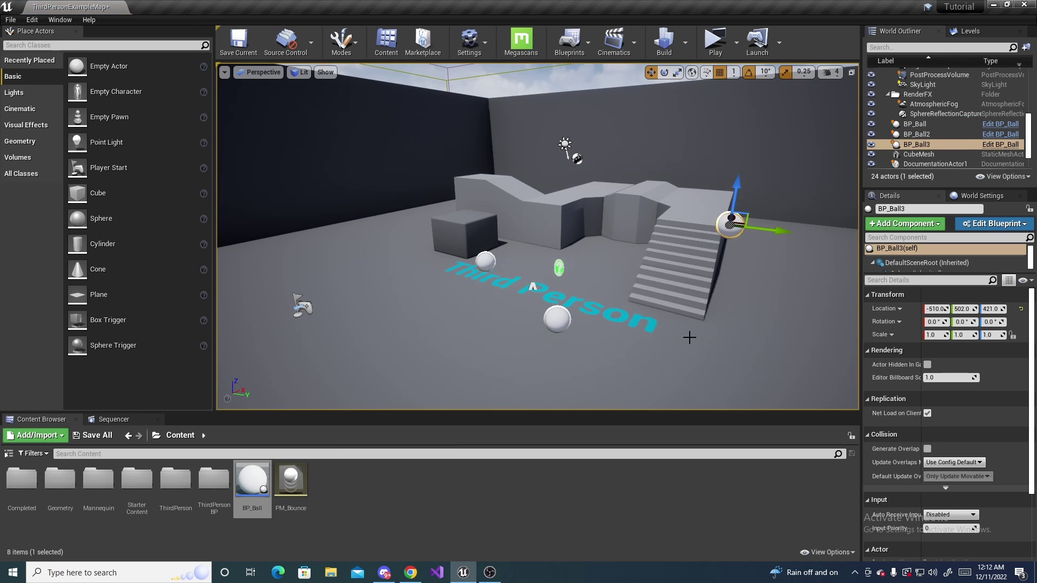
- Play the level, run the character into the balls to test their physics, and stop the preview
right_click_drag(690, 337, 710, 147)
left_click(718, 43)
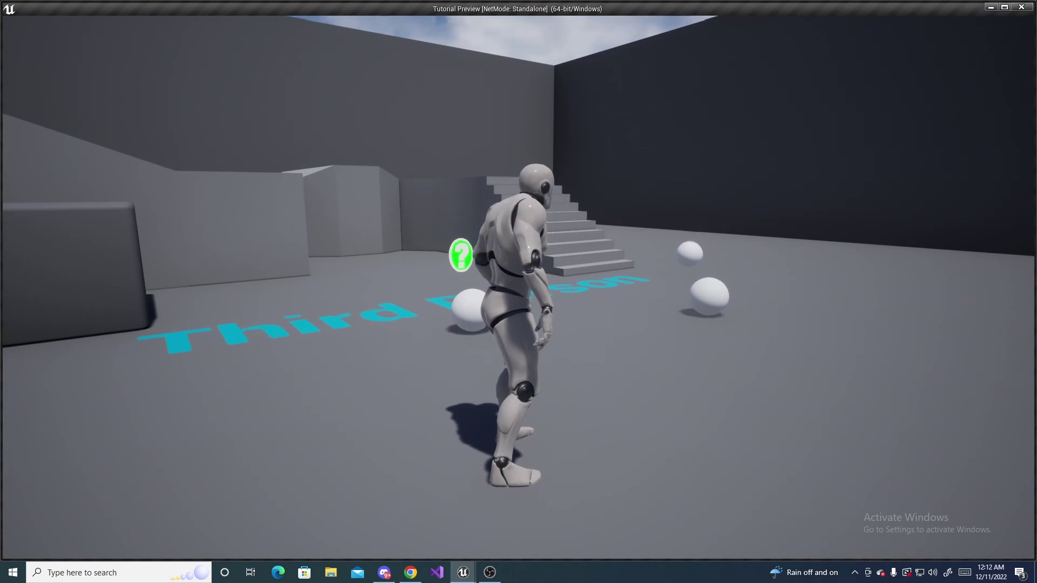
key("w")
key("w")
key("w")
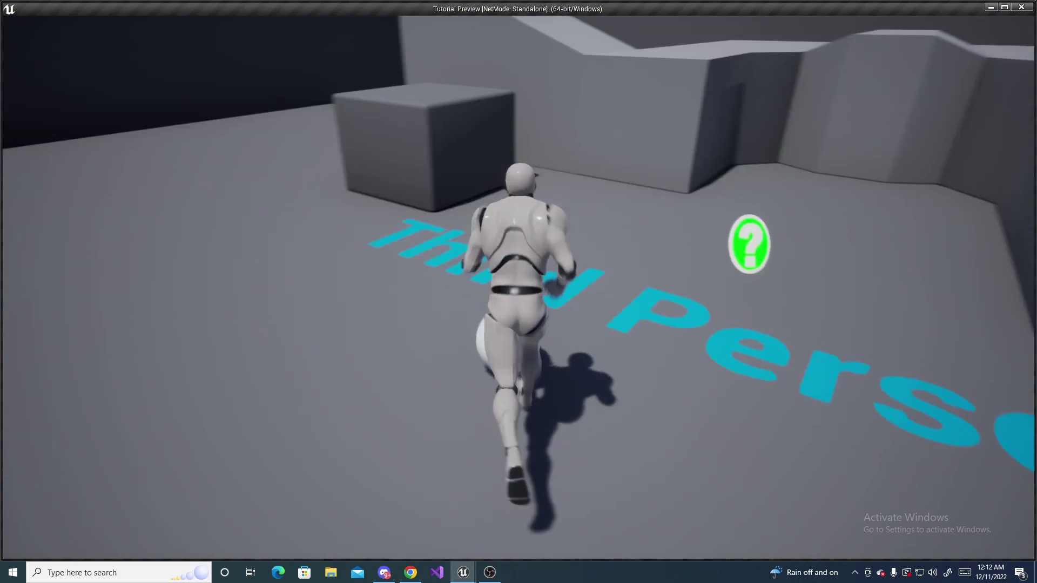
key("a")
key("w")
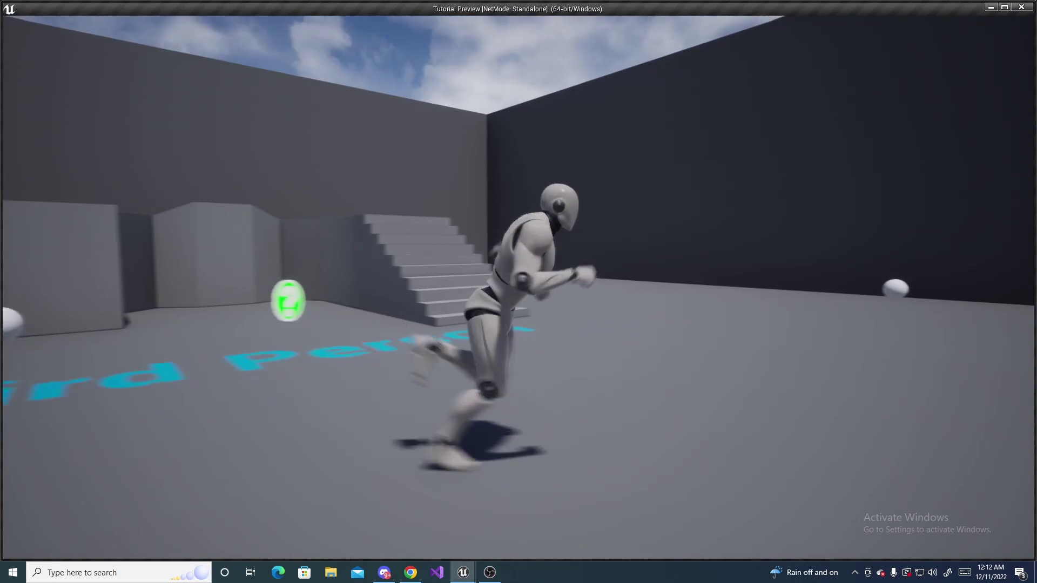
key("Escape")
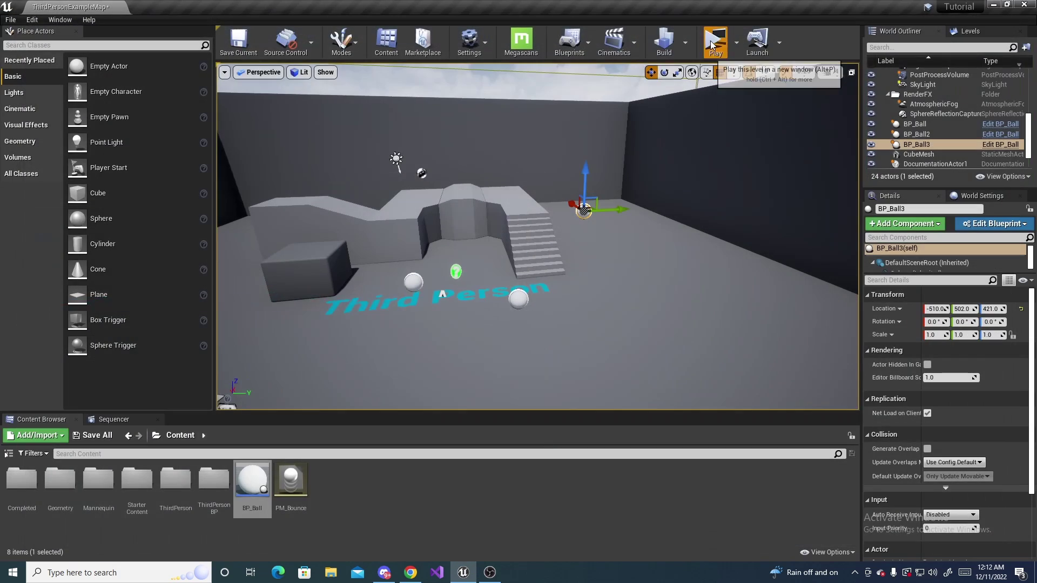
- Play the level again and run the character around the stairs and floor to observe the balls bouncing
left_click(712, 45)
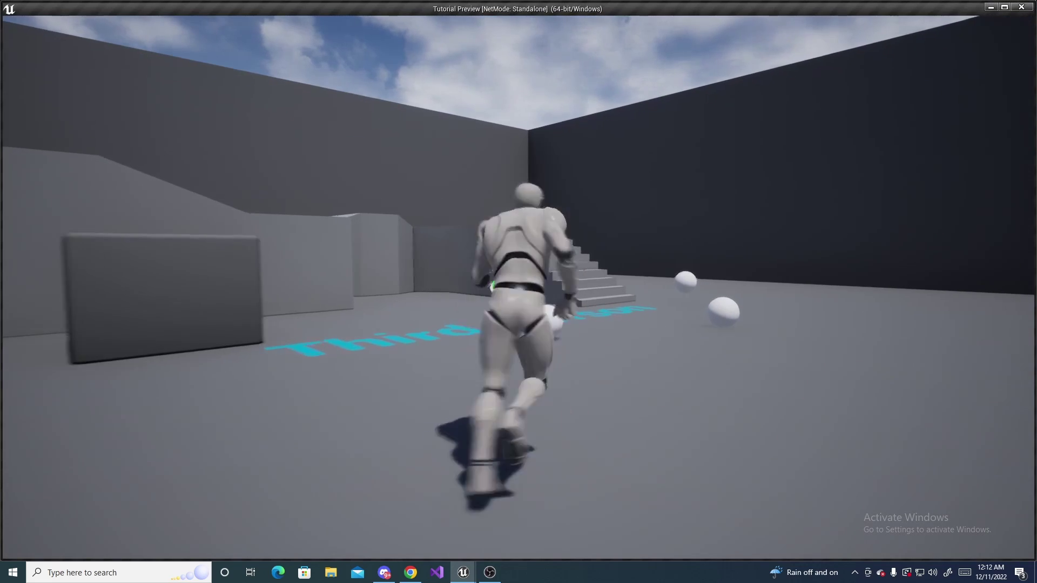
key("w")
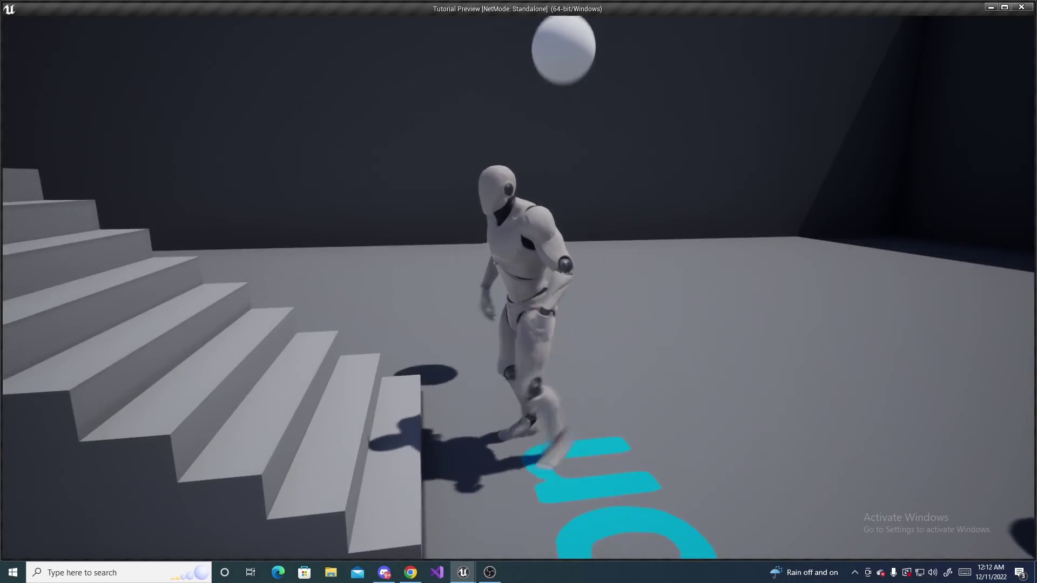
key("s")
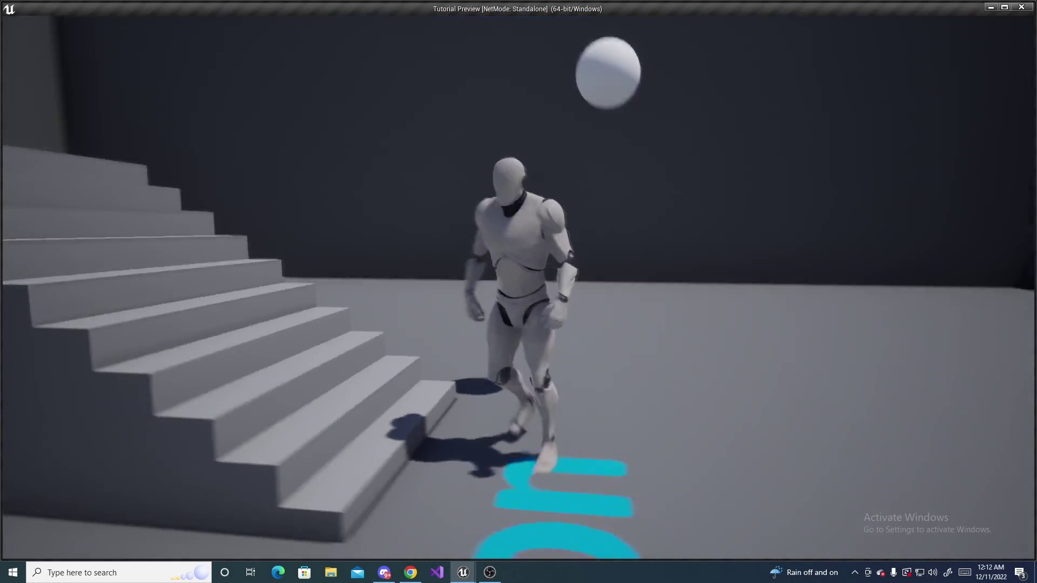
key("a")
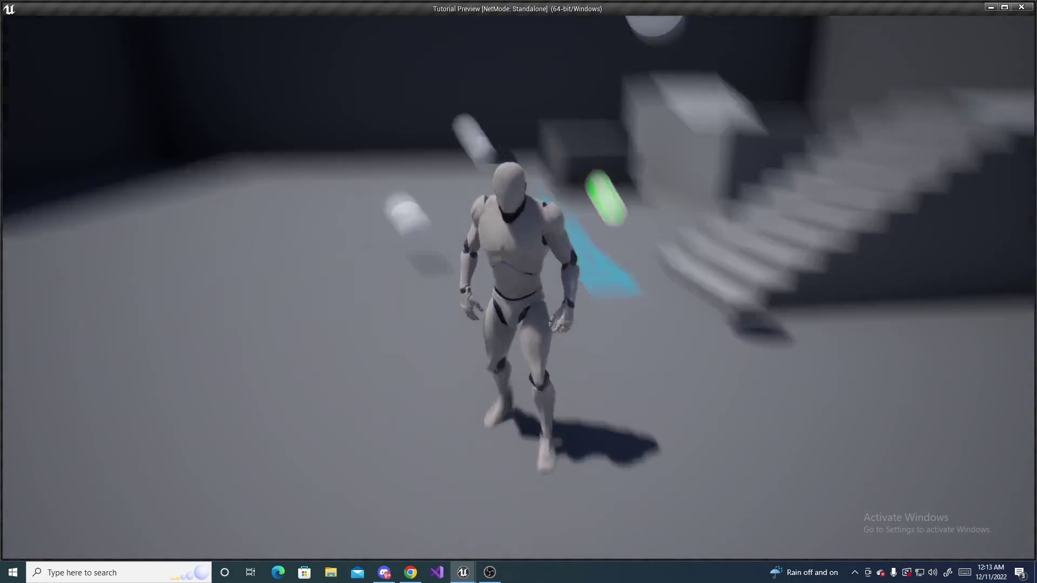
key("w")
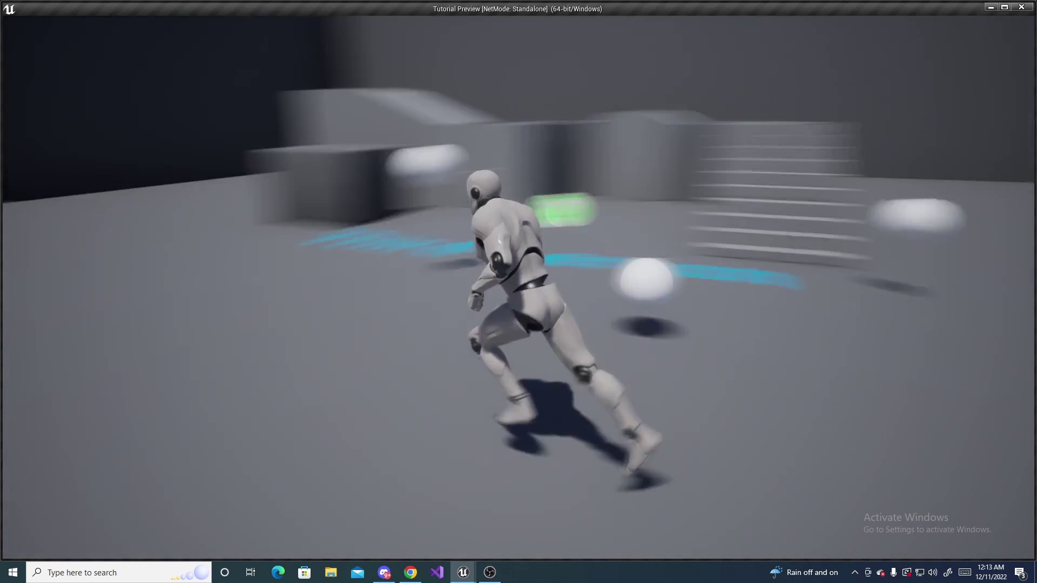
key("s")
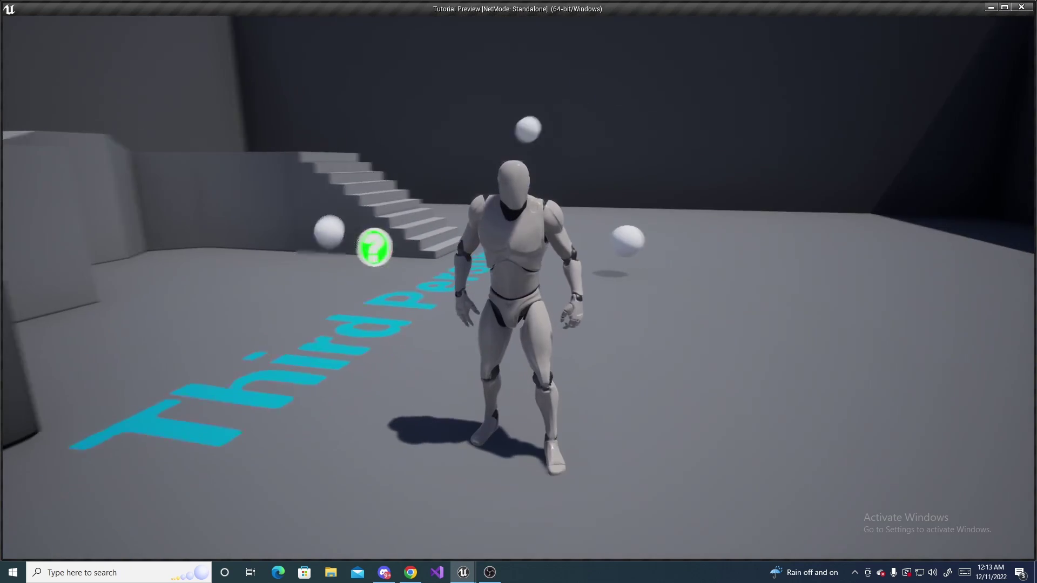
key("d")
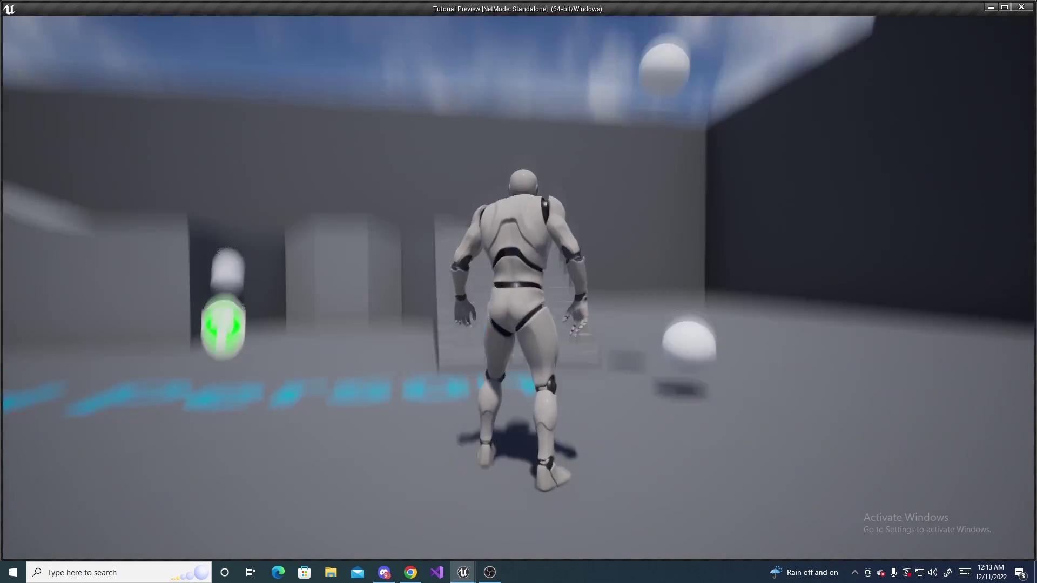
key("s")
key("w")
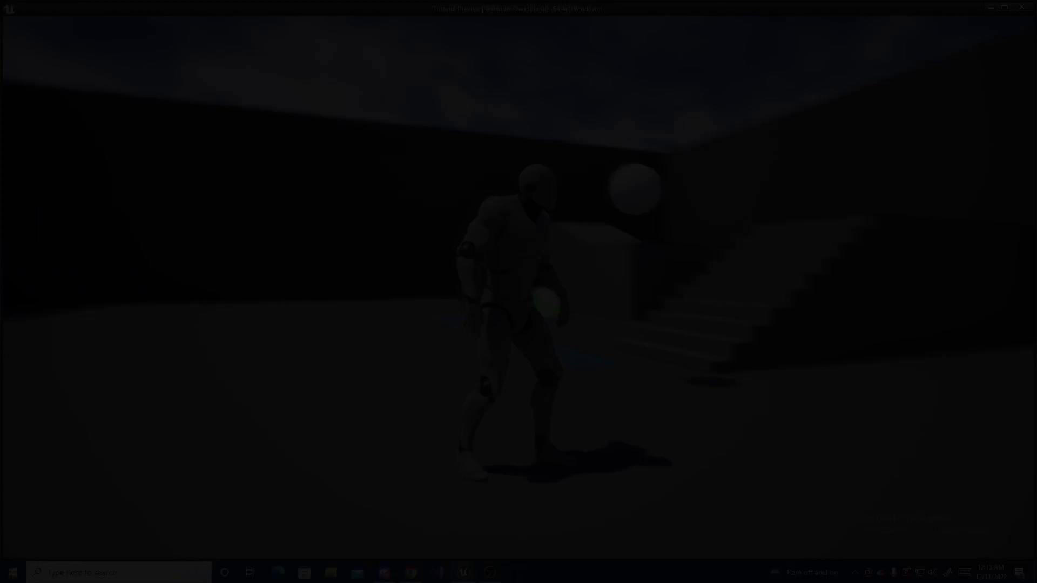